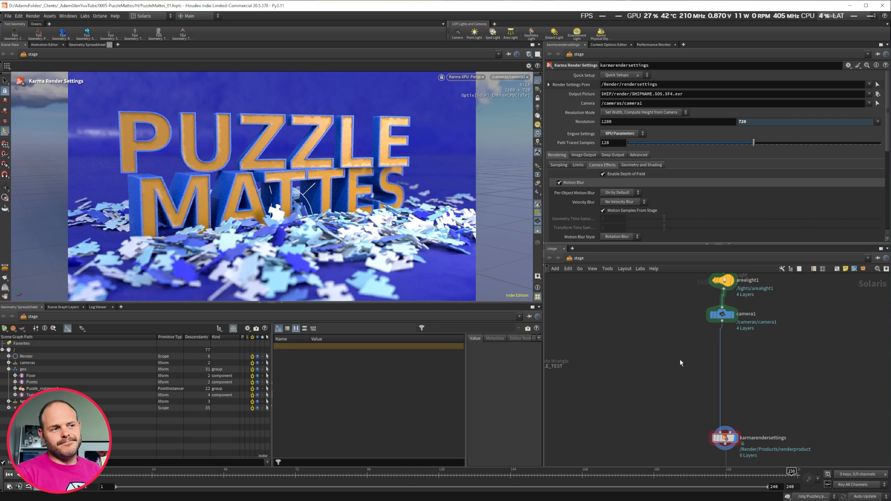
Insert an Attribute Wrangle node on the wire between camera1 and karmarendersettings.
{"action": "key", "text": "Tab"}
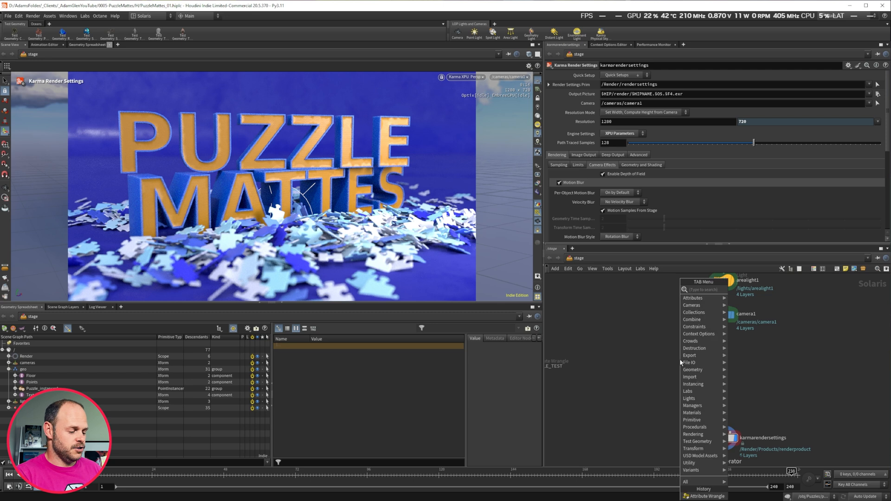
{"action": "type", "text": "wrang"}
{"action": "key", "text": "Return"}
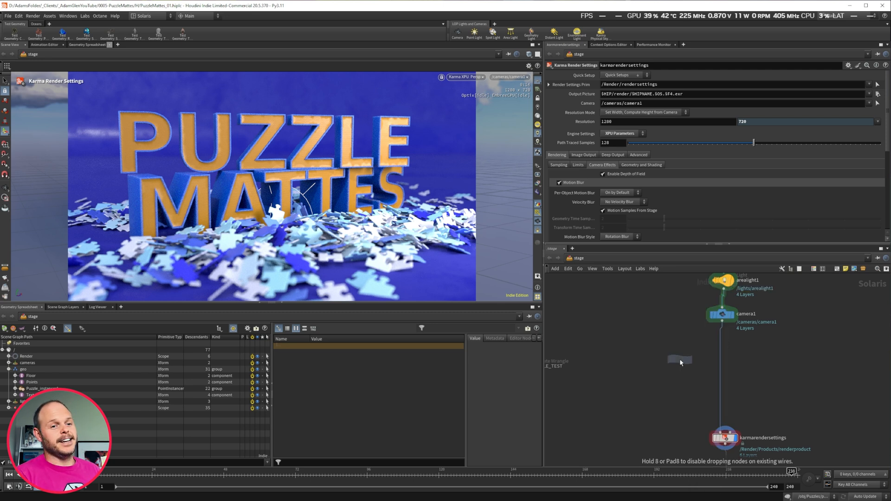
{"action": "left_click", "coordinate": [719, 361]}
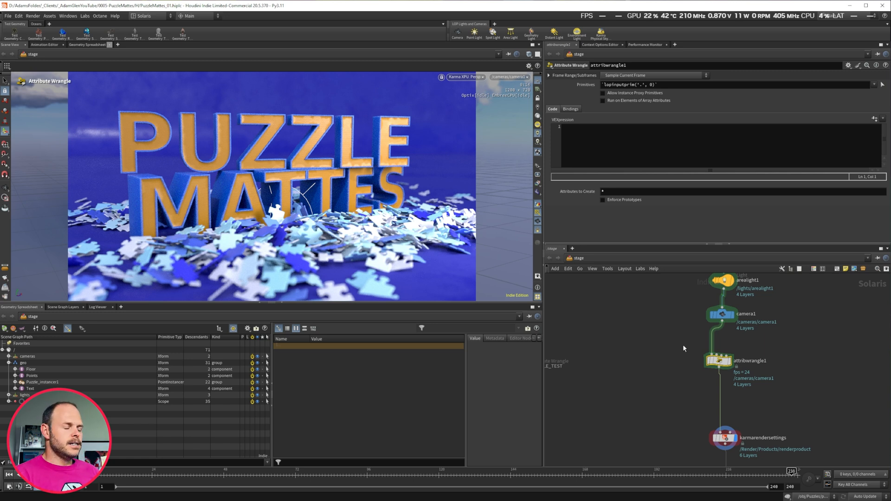
Begin a usd_addprimvar( call with stage handle 0 in the wrangle's VEXpression code.
{"action": "left_click_drag", "start_coordinate": [682, 344], "coordinate": [735, 378]}
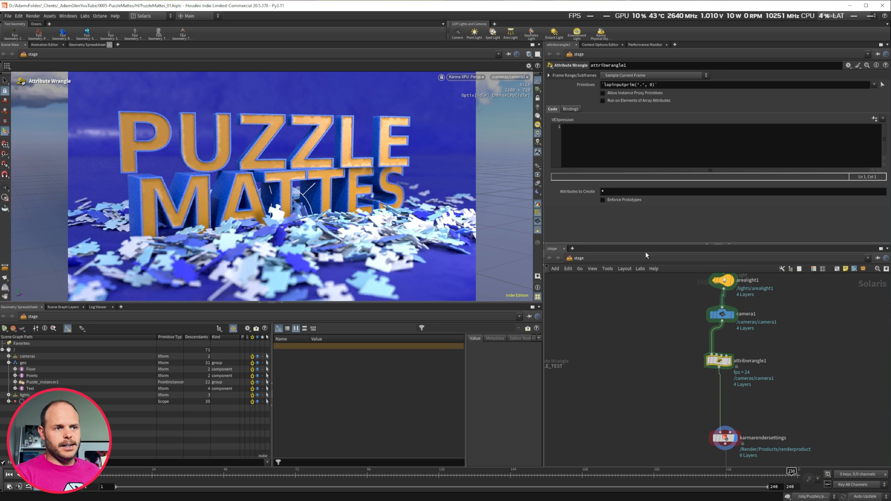
{"action": "left_click", "coordinate": [594, 166]}
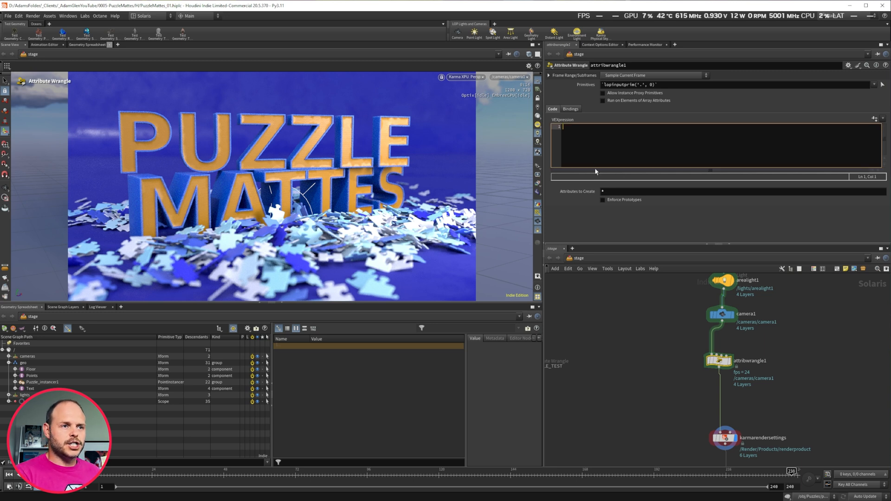
{"action": "type", "text": "usd_addpr"}
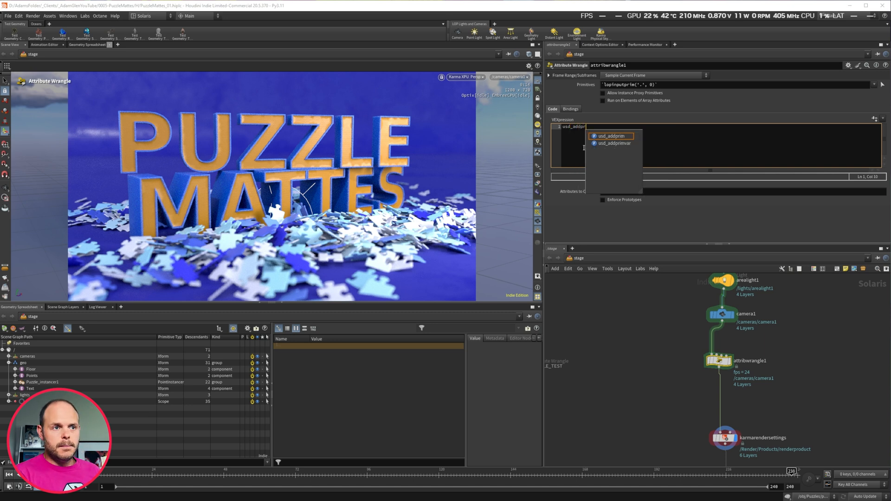
{"action": "left_click", "coordinate": [620, 143]}
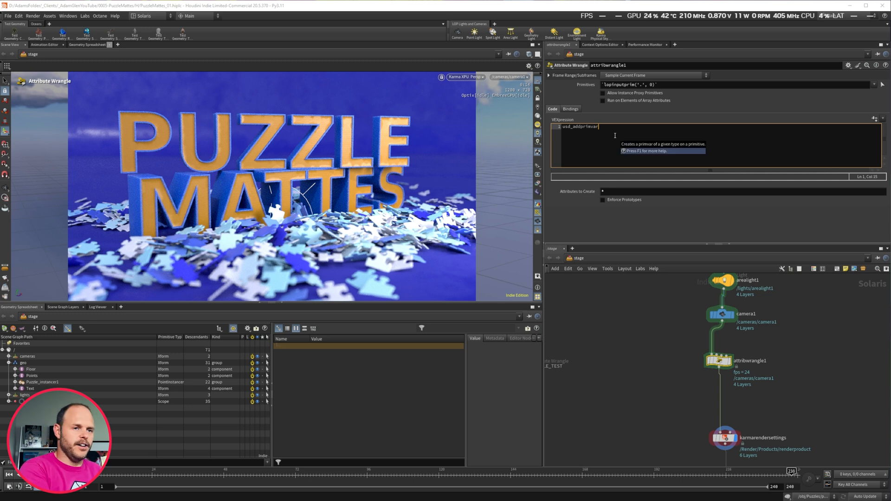
{"action": "type", "text": "("}
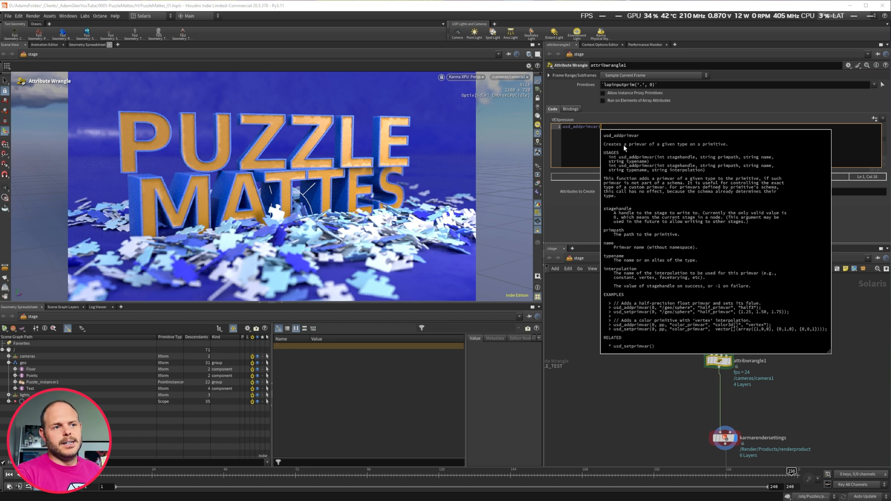
{"action": "left_click", "coordinate": [605, 125]}
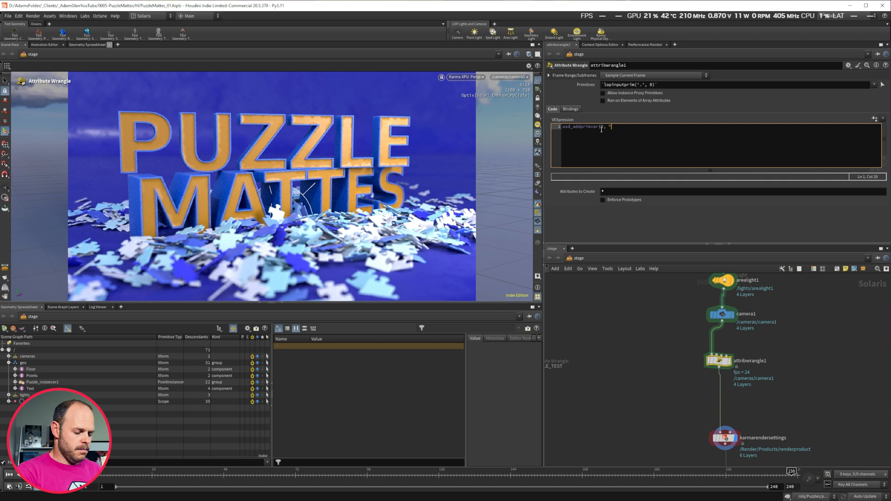
{"action": "type", "text": "P\""}
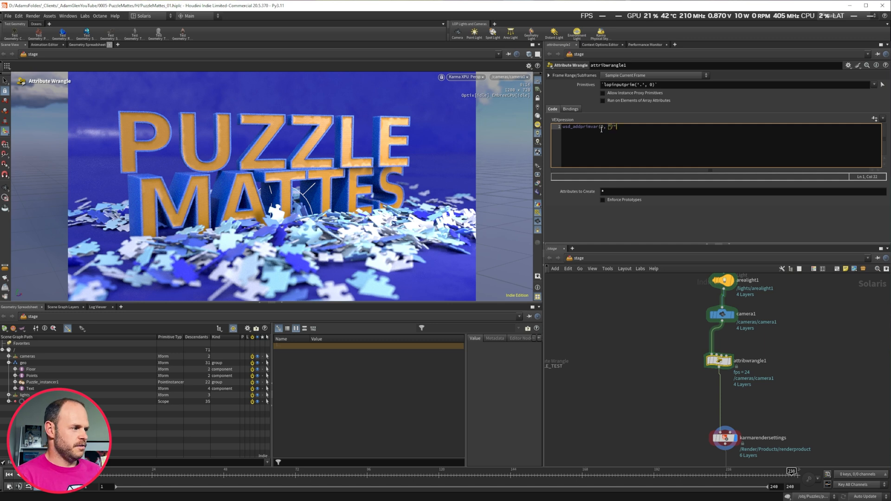
{"action": "type", "text": ","}
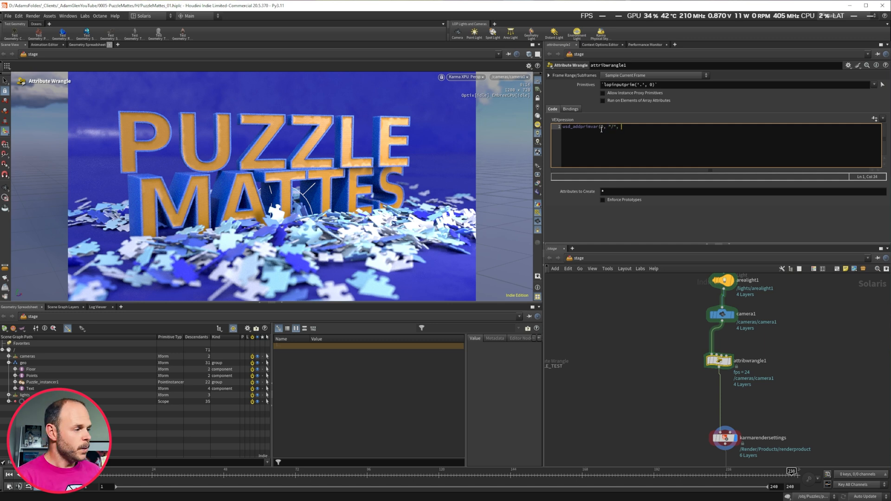
{"action": "left_click", "coordinate": [602, 127]}
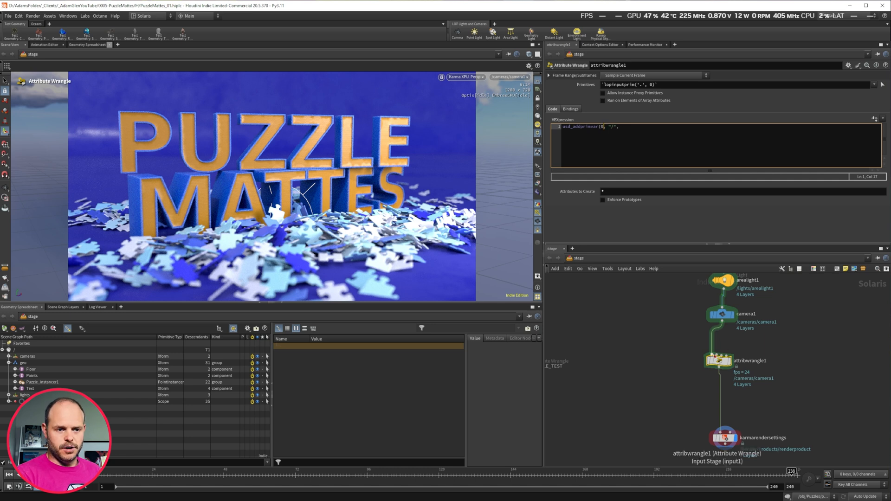
{"action": "double_click", "coordinate": [612, 126]}
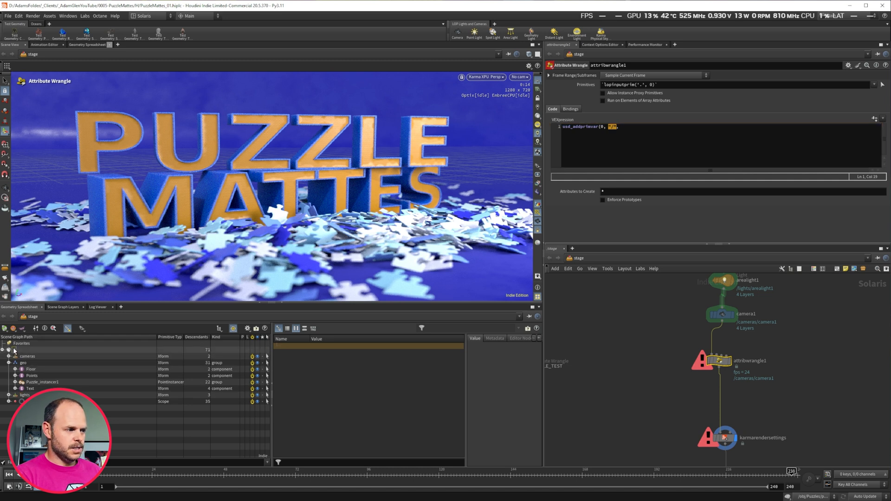
{"action": "left_click", "coordinate": [17, 351]}
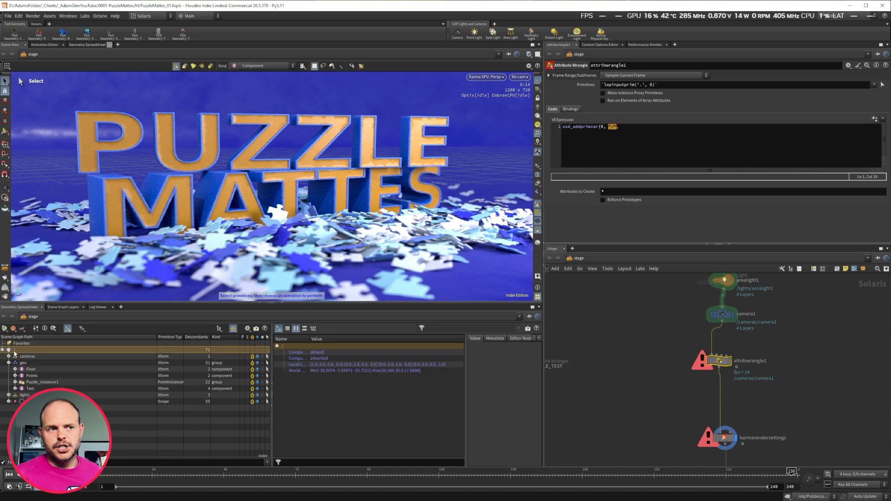
{"action": "left_click", "coordinate": [611, 139]}
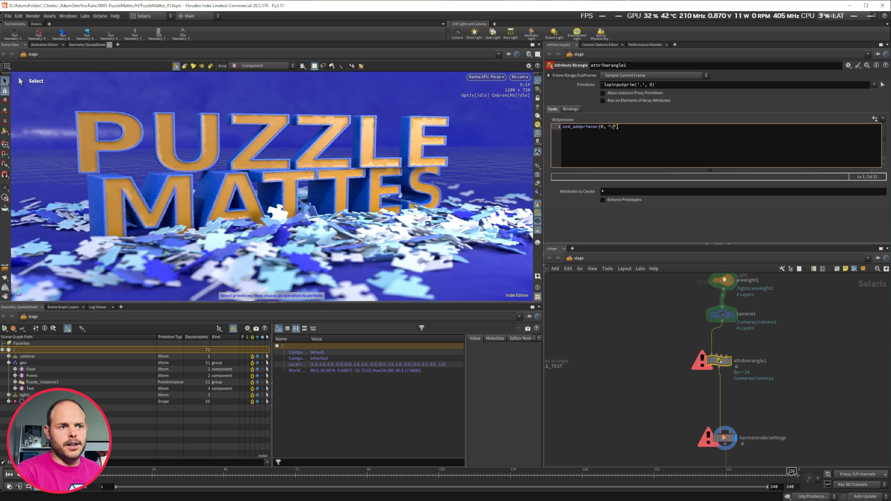
Complete the line as usd_addprimvar(0, "/", "PuzzleMatte", "type");.
{"action": "type", "text": "\""}
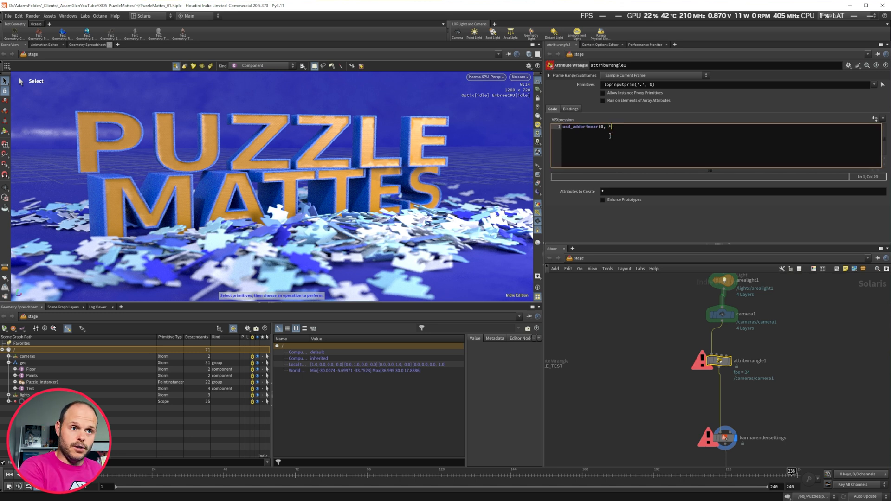
{"action": "type", "text": "/"}
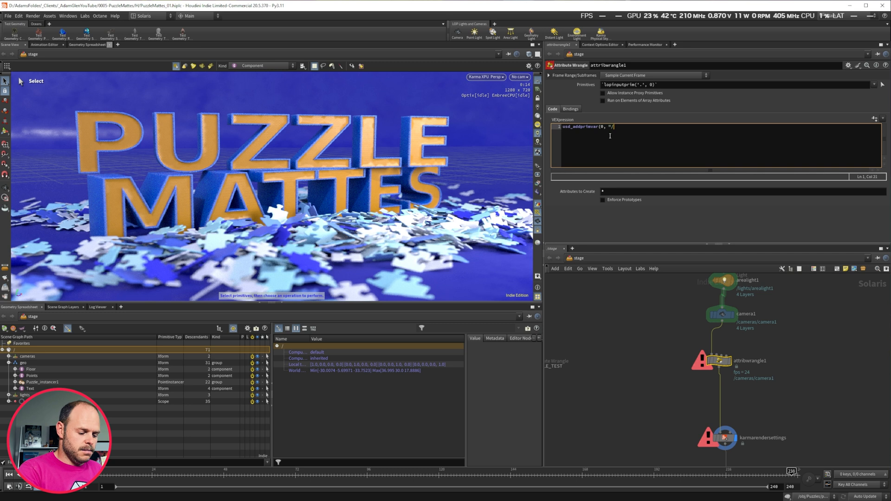
{"action": "type", "text": "\","}
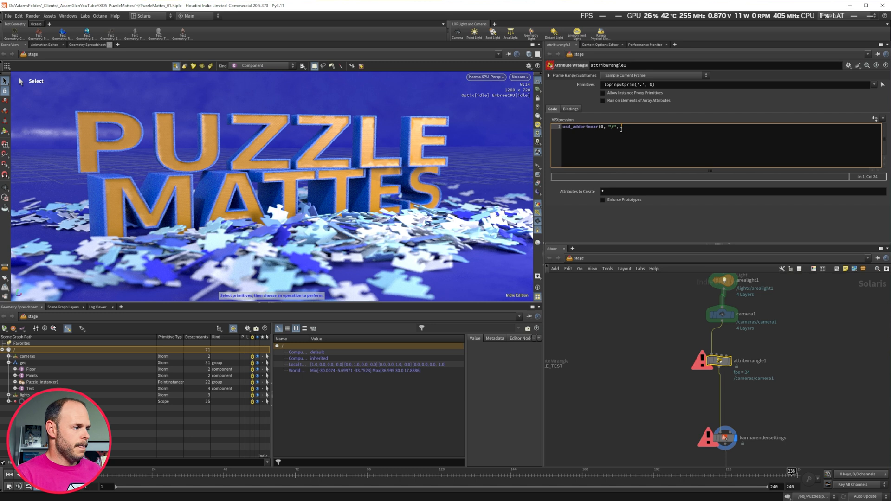
{"action": "type", "text": "\""}
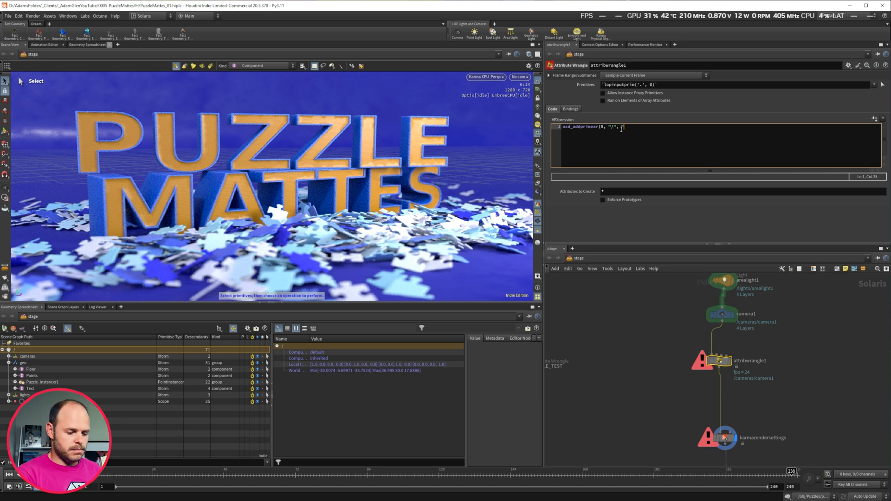
{"action": "type", "text": "Puzzle"}
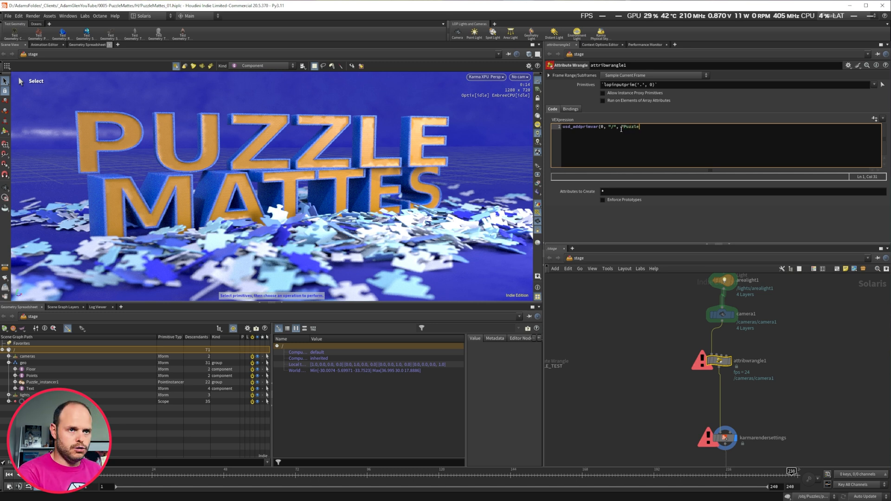
{"action": "type", "text": "Matte\","}
{"action": "key", "text": "BackSpace"}
{"action": "type", "text": ","}
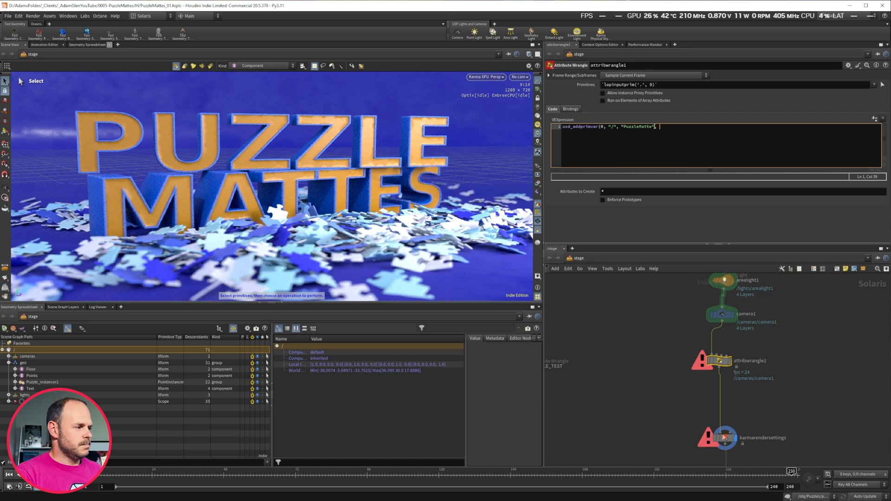
{"action": "type", "text": "\"type\""}
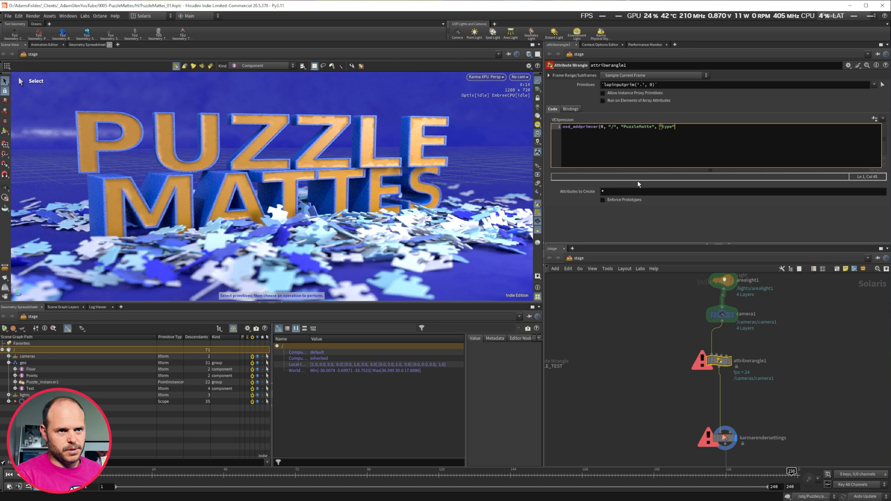
{"action": "type", "text": ");"}
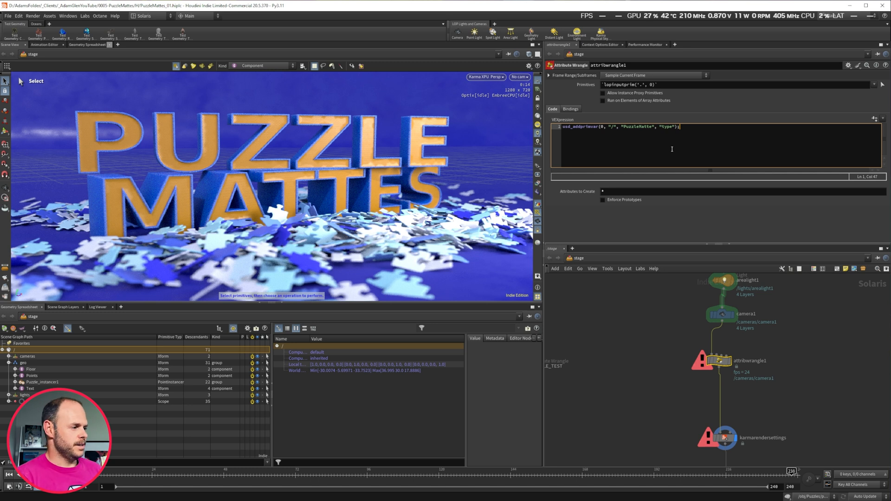
Browse the upstream LOP network and inspect the instancer1 and Floor nodes' parameters.
{"action": "left_click", "coordinate": [651, 225]}
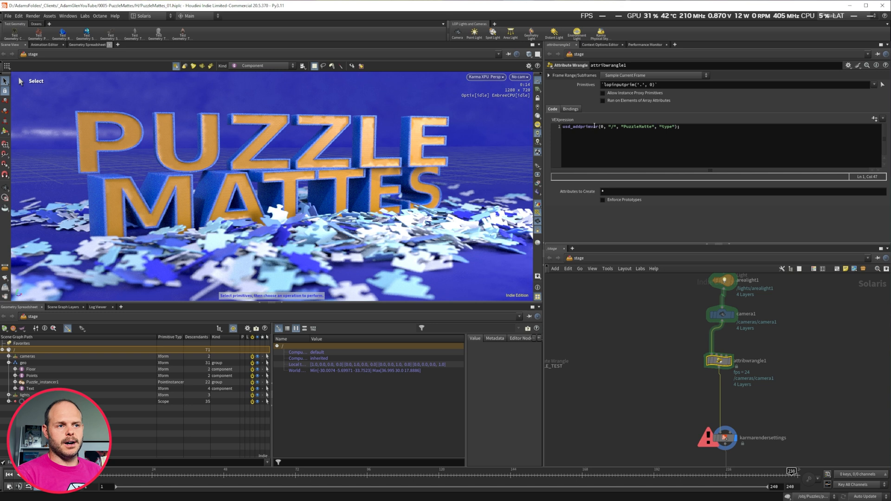
{"action": "left_click_drag", "start_coordinate": [634, 127], "coordinate": [645, 126]}
{"action": "left_click", "coordinate": [649, 126]}
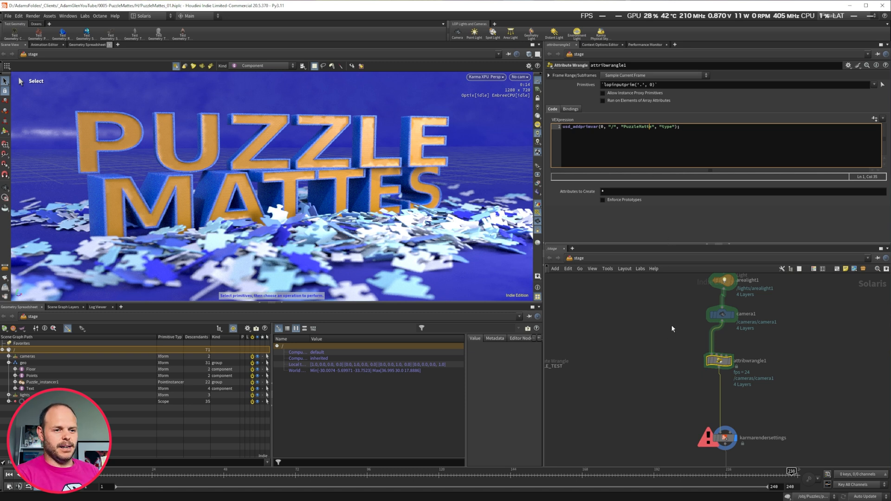
{"action": "key", "text": "h"}
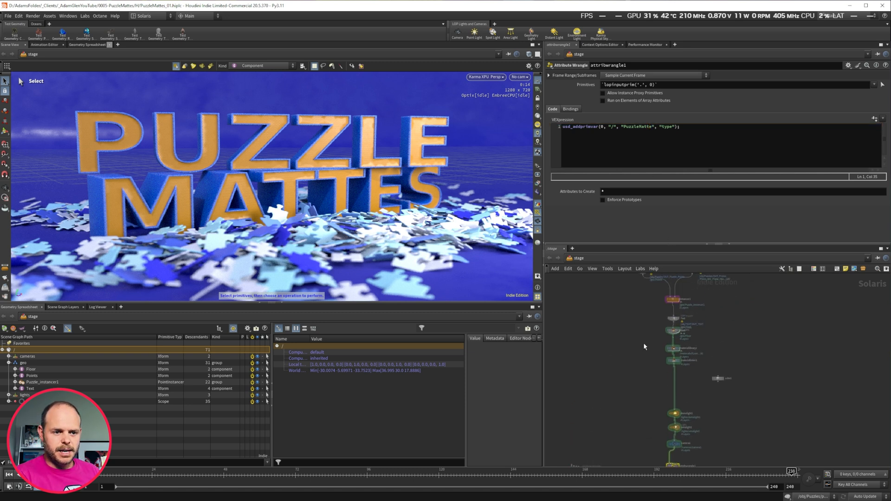
{"action": "scroll", "coordinate": [643, 342], "scroll_direction": "up", "scroll_amount": 3}
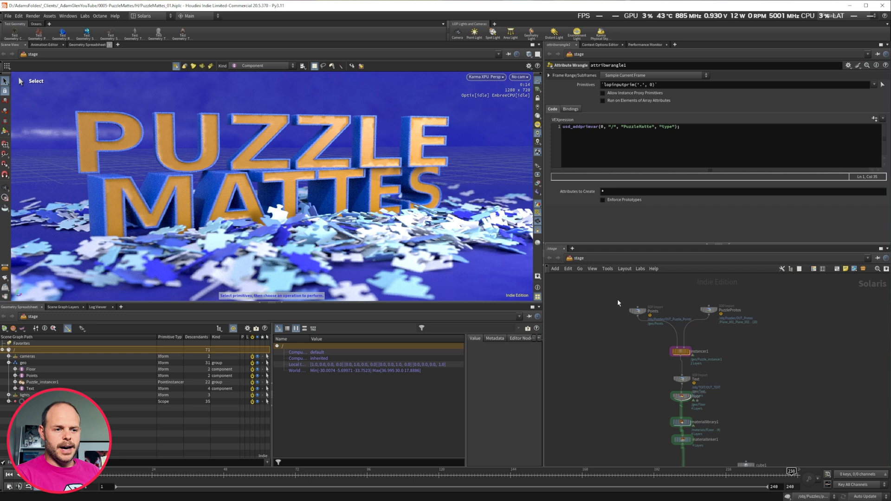
{"action": "left_click_drag", "start_coordinate": [643, 336], "coordinate": [713, 366]}
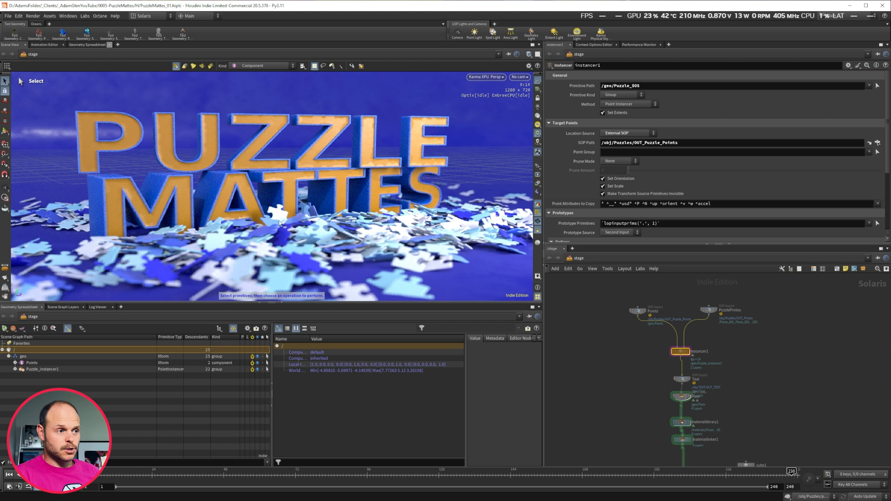
{"action": "middle_click_drag", "start_coordinate": [629, 359], "coordinate": [606, 302]}
{"action": "left_click_drag", "start_coordinate": [623, 316], "coordinate": [661, 321]}
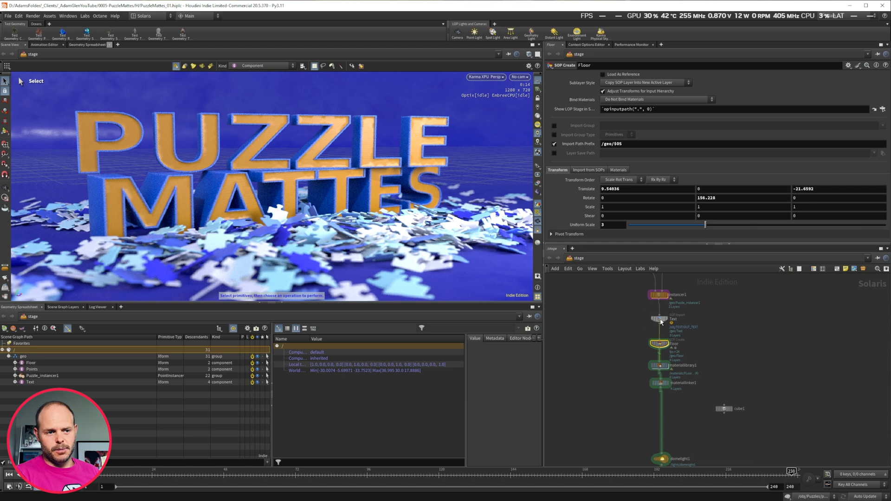
{"action": "left_click", "coordinate": [659, 296]}
{"action": "middle_click_drag", "start_coordinate": [635, 292], "coordinate": [623, 339]}
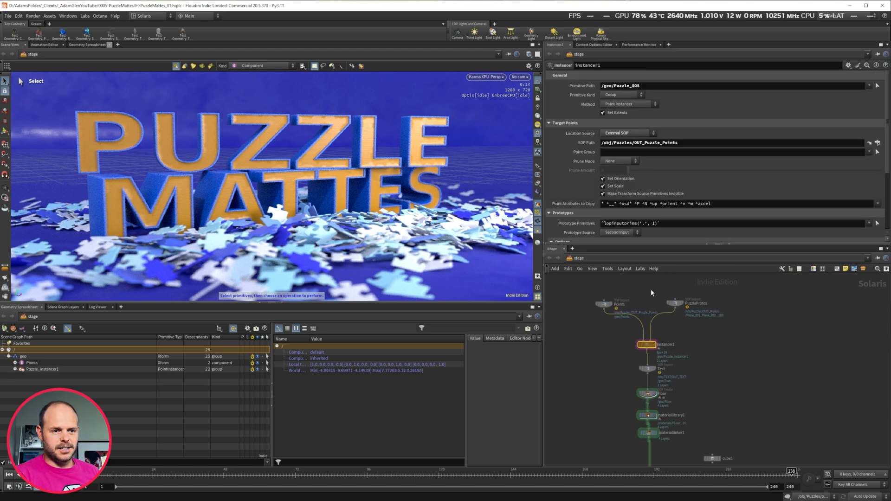
{"action": "middle_click_drag", "start_coordinate": [612, 381], "coordinate": [609, 348]}
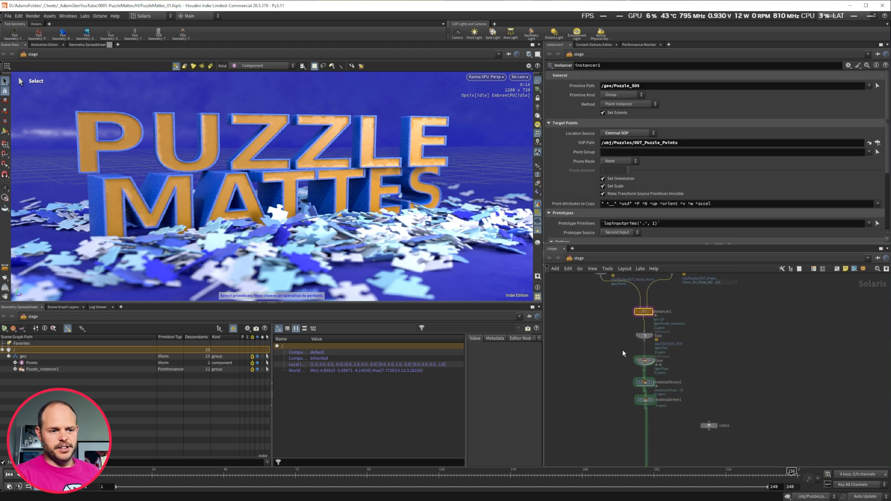
{"action": "left_click", "coordinate": [644, 360]}
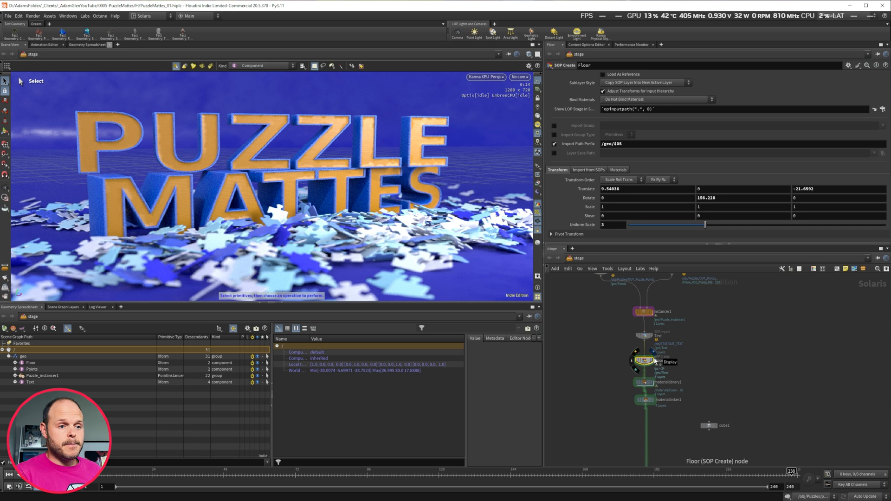
{"action": "middle_click_drag", "start_coordinate": [655, 385], "coordinate": [650, 310]}
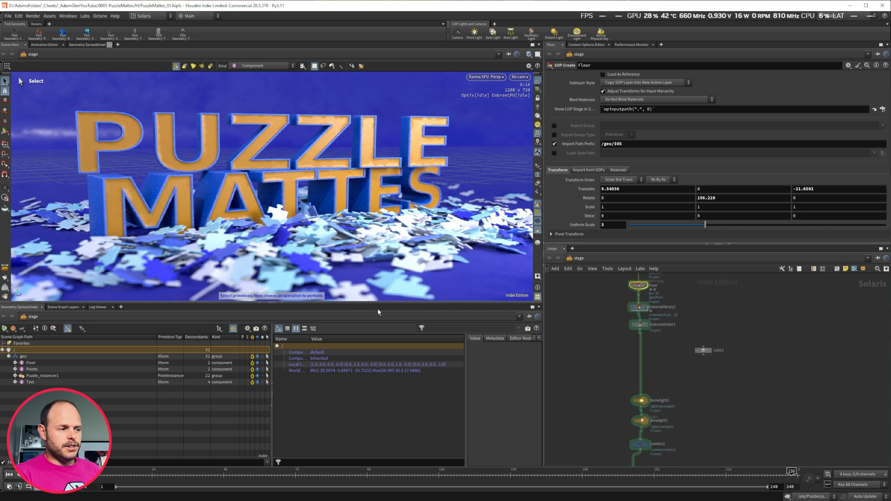
Toggle the Floor, Points, Puzzle_instancer1 and Text prims' visibility off and back on in the scene graph tree.
{"action": "left_click", "coordinate": [22, 364]}
{"action": "left_click", "coordinate": [23, 370]}
{"action": "left_click", "coordinate": [25, 377]}
{"action": "left_click", "coordinate": [22, 383]}
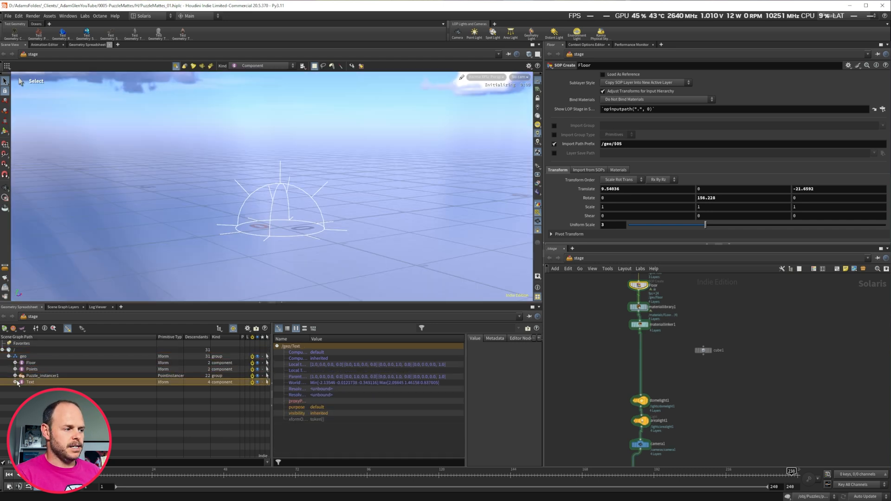
{"action": "left_click", "coordinate": [28, 376]}
{"action": "left_click", "coordinate": [28, 370]}
{"action": "left_click", "coordinate": [28, 364]}
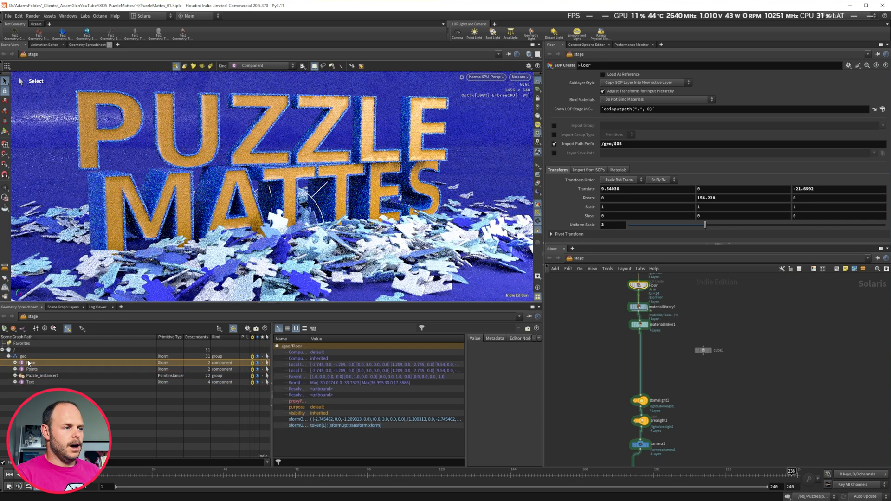
Select the Floor, Points, Puzzle_instancer1 and geo prims in the scene graph tree to inspect their paths.
{"action": "left_click", "coordinate": [30, 370]}
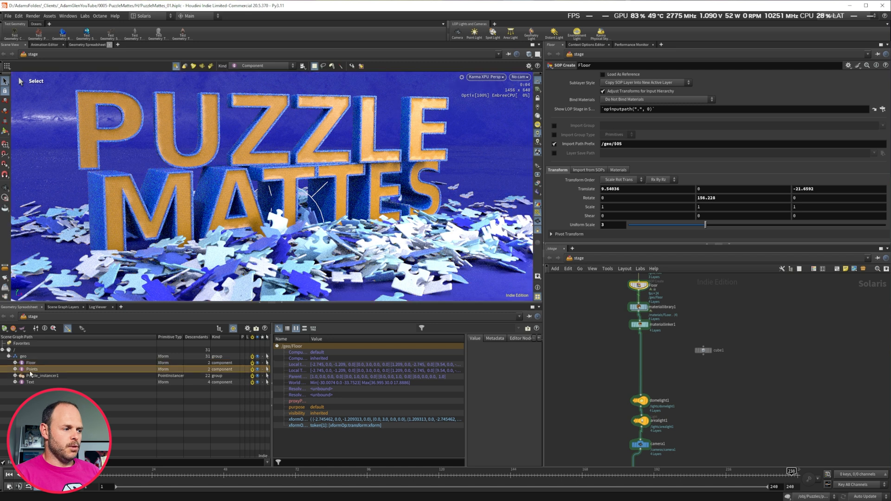
{"action": "left_click", "coordinate": [27, 376]}
{"action": "left_click", "coordinate": [27, 382]}
{"action": "left_click", "coordinate": [28, 370]}
{"action": "left_click", "coordinate": [24, 357]}
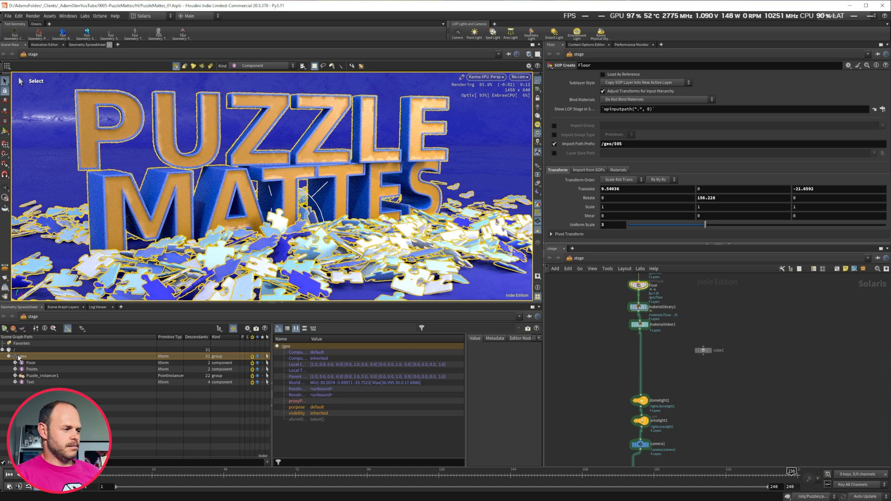
Open the attribwrangle1 node and start a second code line with the usd_setprimvar function.
{"action": "middle_click_drag", "start_coordinate": [616, 388], "coordinate": [622, 299]}
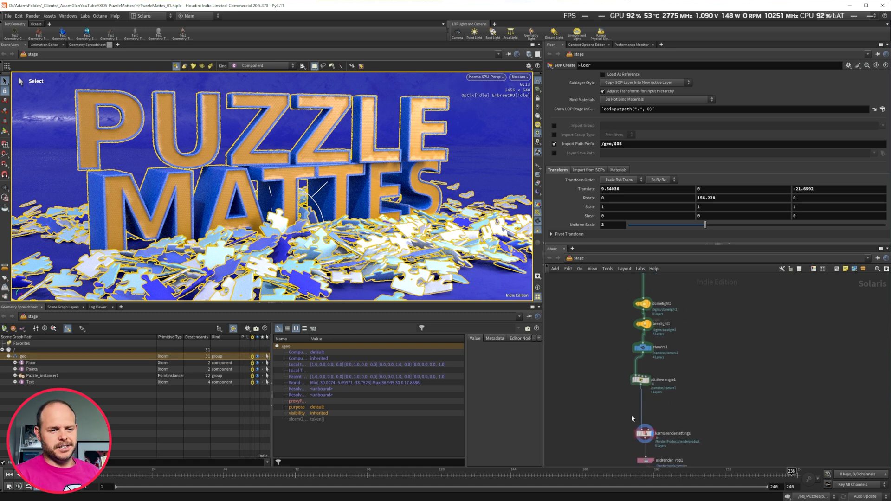
{"action": "middle_click_drag", "start_coordinate": [631, 419], "coordinate": [633, 377]}
{"action": "left_click", "coordinate": [640, 340]}
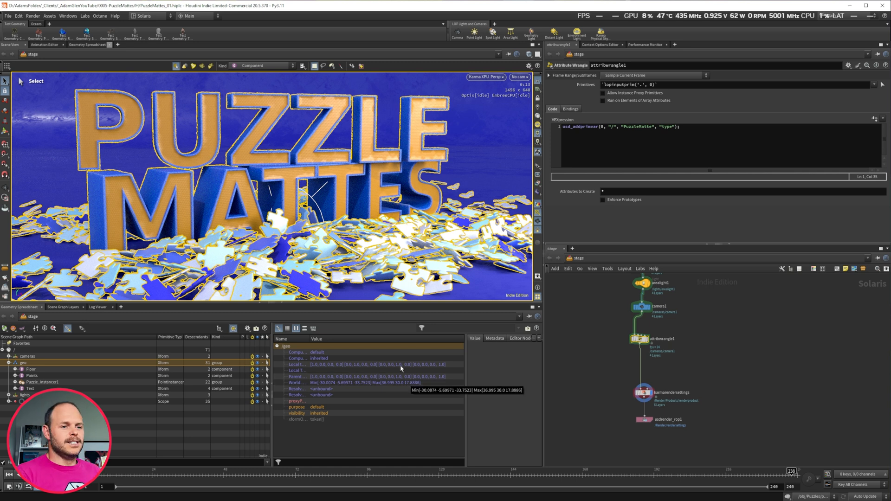
{"action": "left_click", "coordinate": [692, 125]}
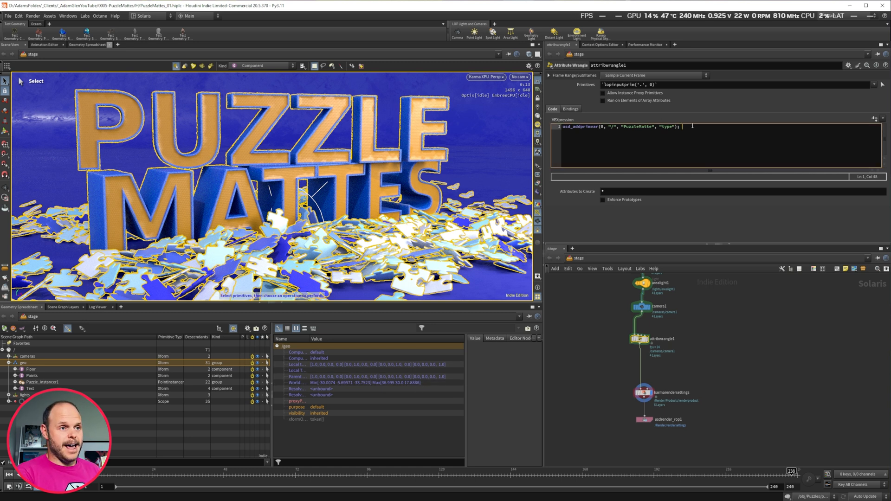
{"action": "key", "text": "Return"}
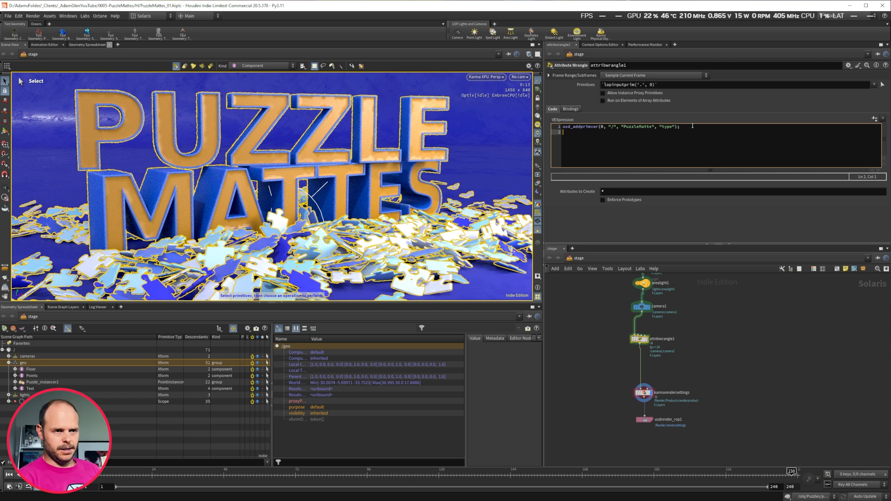
{"action": "type", "text": "usd"}
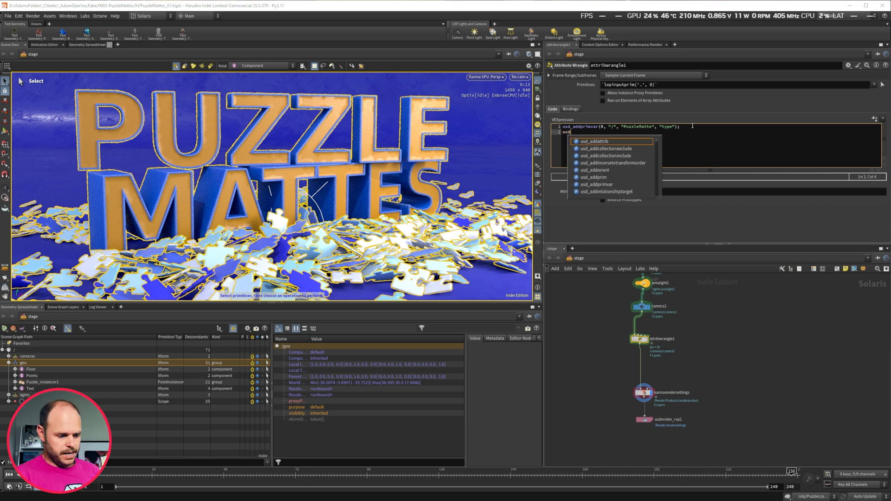
{"action": "type", "text": "_setprim"}
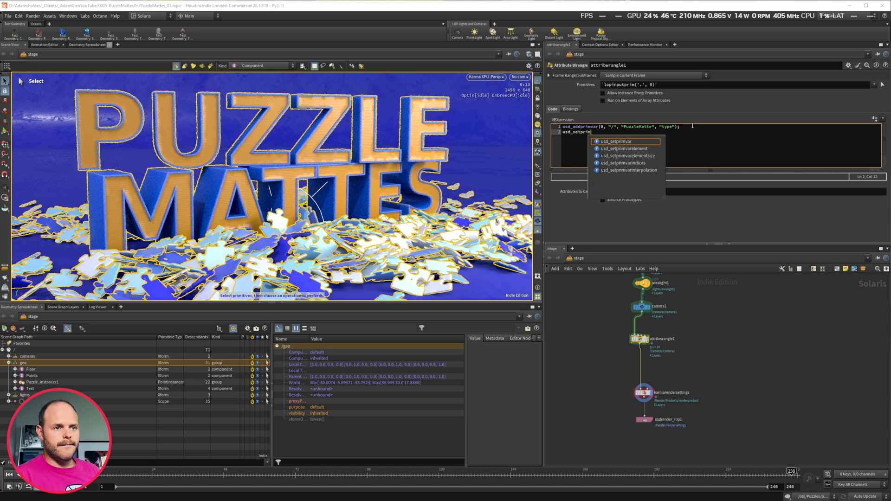
{"action": "left_click", "coordinate": [625, 142]}
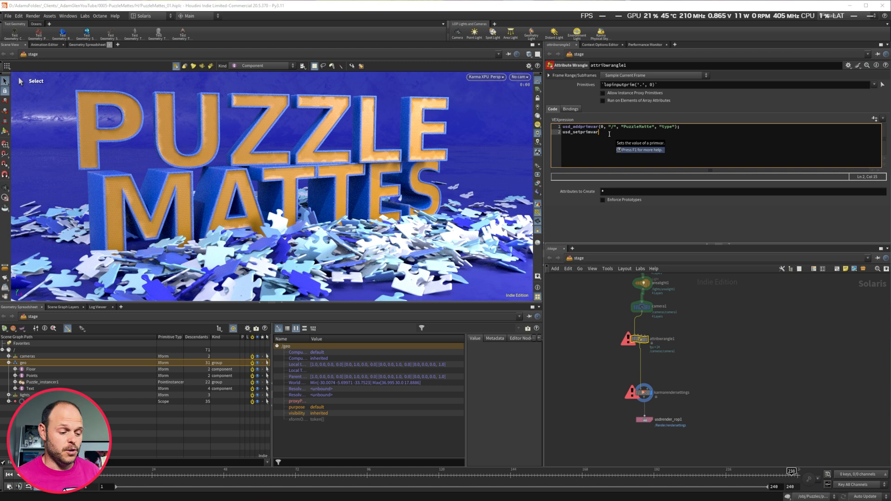
Enter the usd_setprimvar arguments 0, an empty path string and "PuzzleMatte".
{"action": "type", "text": "("}
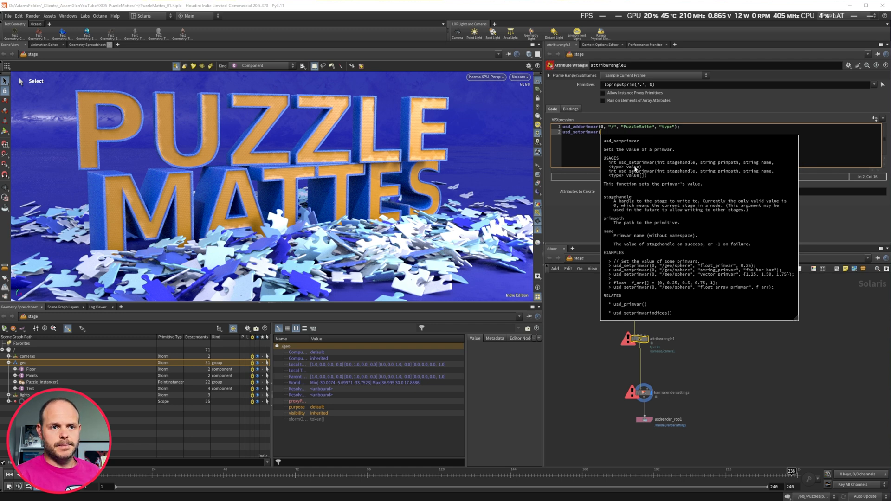
{"action": "left_click", "coordinate": [605, 133]}
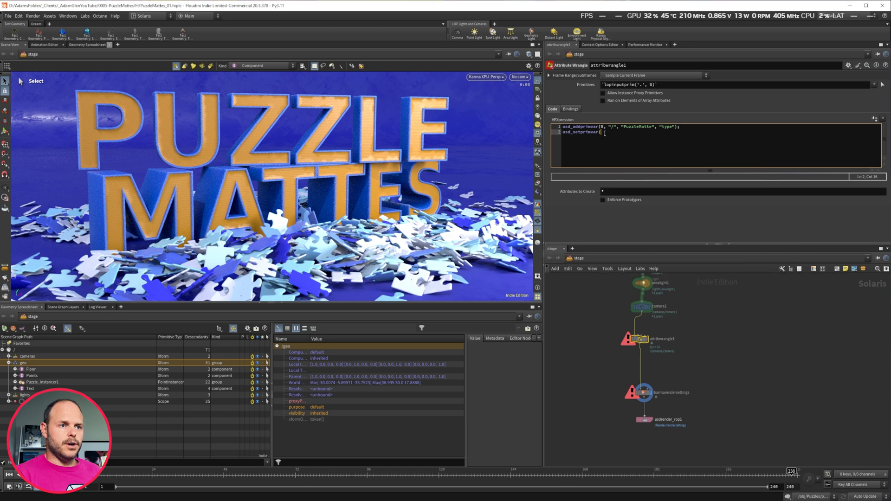
{"action": "type", "text": "0, \"/"}
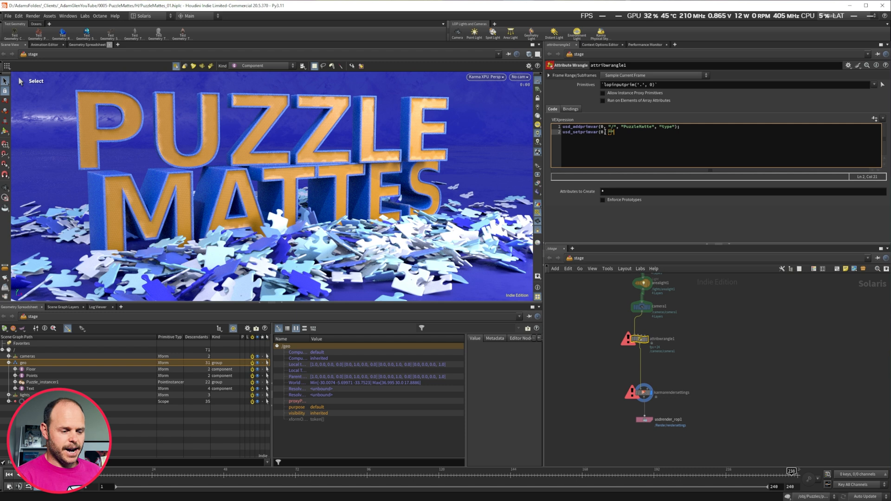
{"action": "type", "text": "\","}
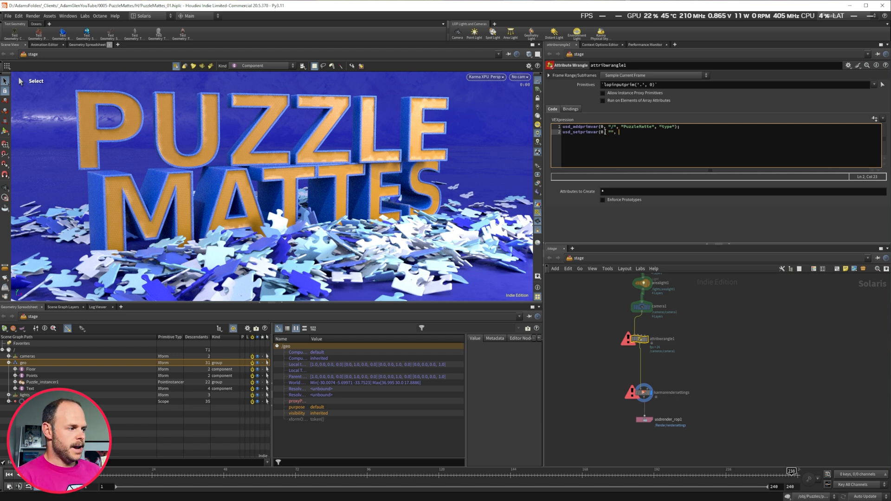
{"action": "type", "text": "\"Pu"}
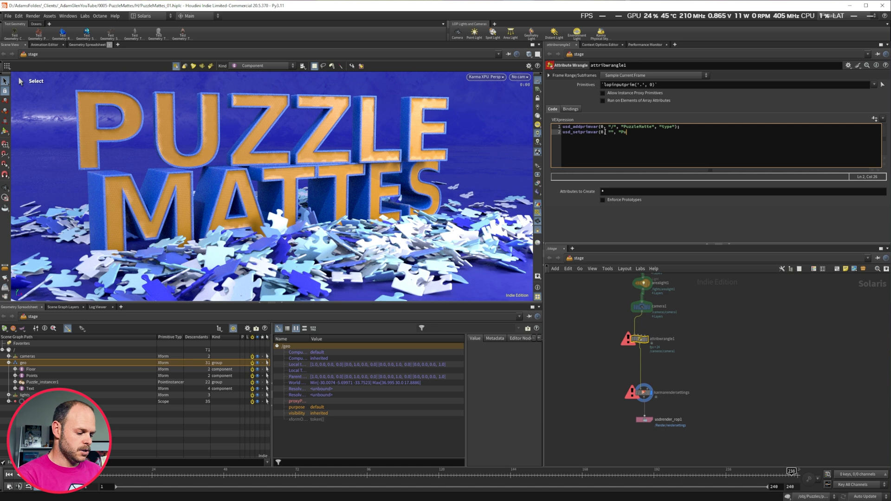
{"action": "type", "text": "zzleMatte"}
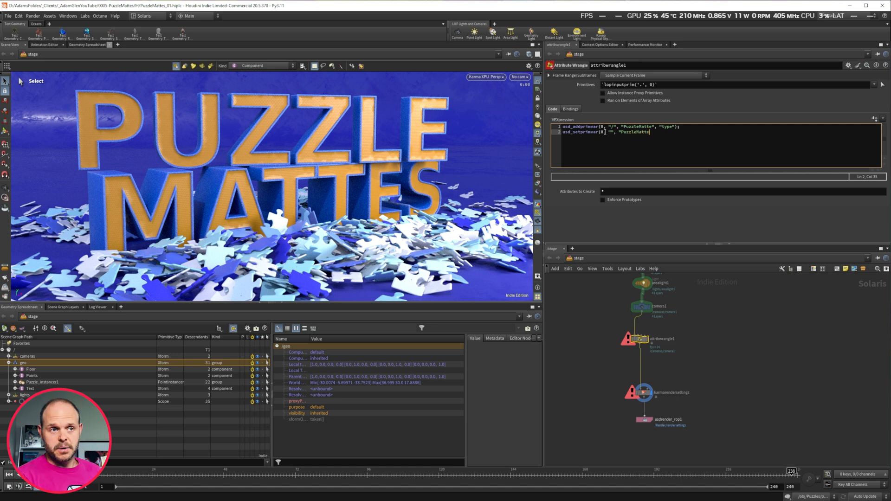
{"action": "type", "text": "\""}
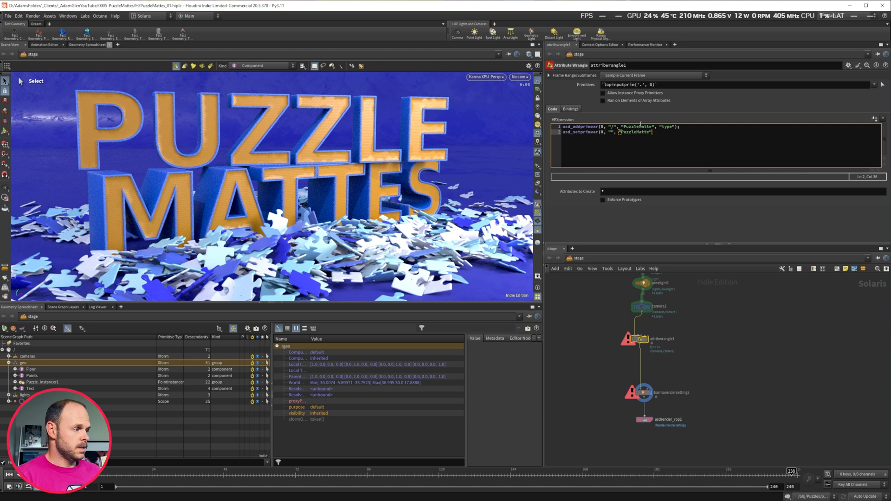
Rename the primvar to PuzzleMatte_01 in both the usd_addprimvar and usd_setprimvar lines.
{"action": "left_click", "coordinate": [653, 127]}
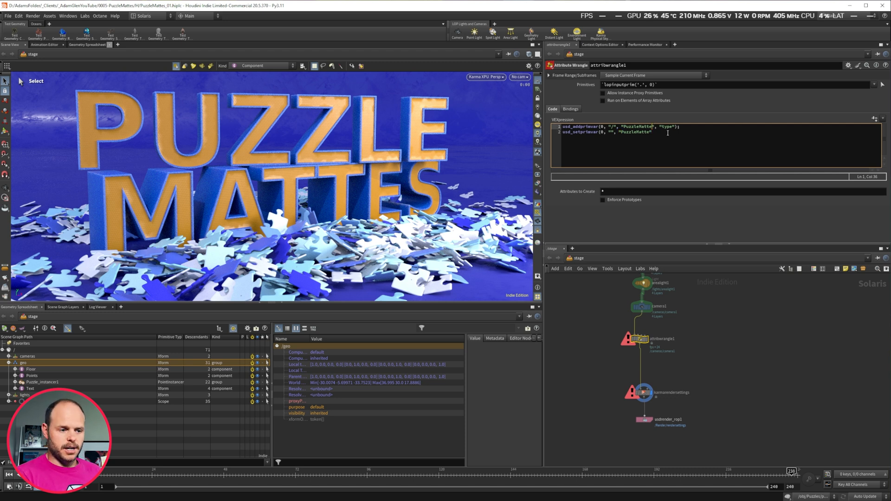
{"action": "type", "text": "_01"}
{"action": "left_click", "coordinate": [650, 132]}
{"action": "type", "text": "_01\", {0"}
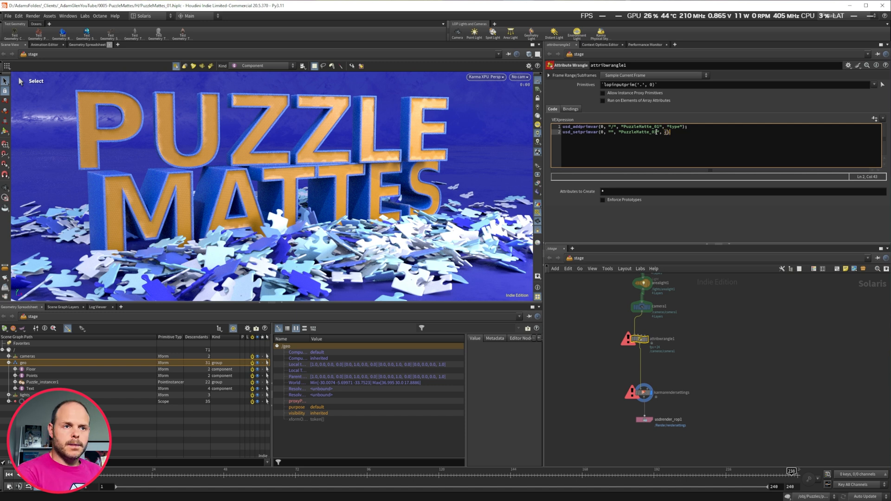
Give the usd_setprimvar call the value {1,0,0} and close the line with a semicolon.
{"action": "key", "text": "Left"}
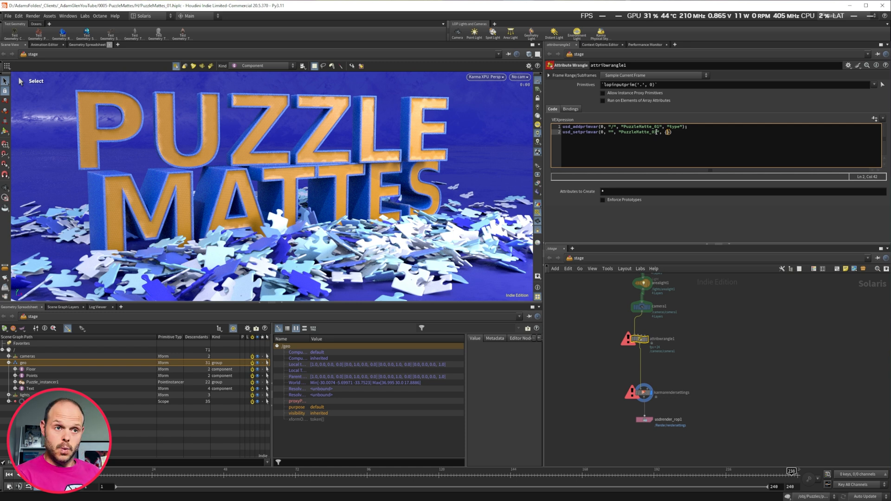
{"action": "type", "text": "1,0,0"}
{"action": "left_click", "coordinate": [696, 134]}
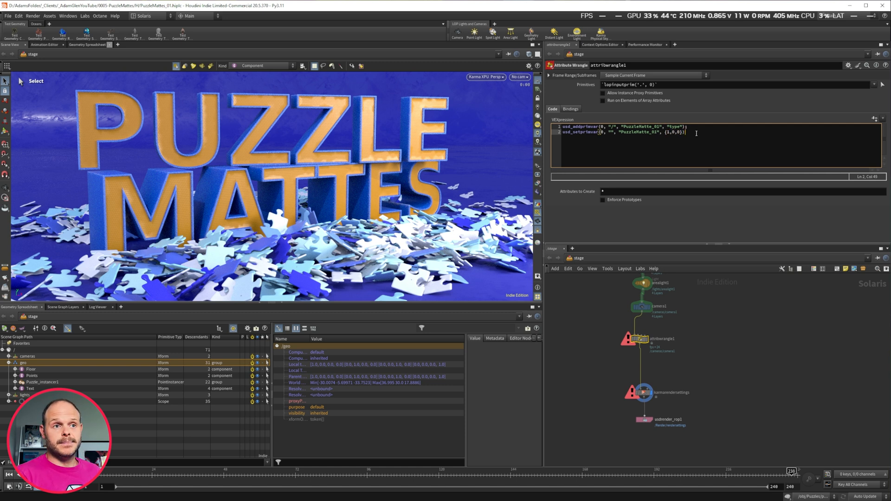
{"action": "type", "text": ";"}
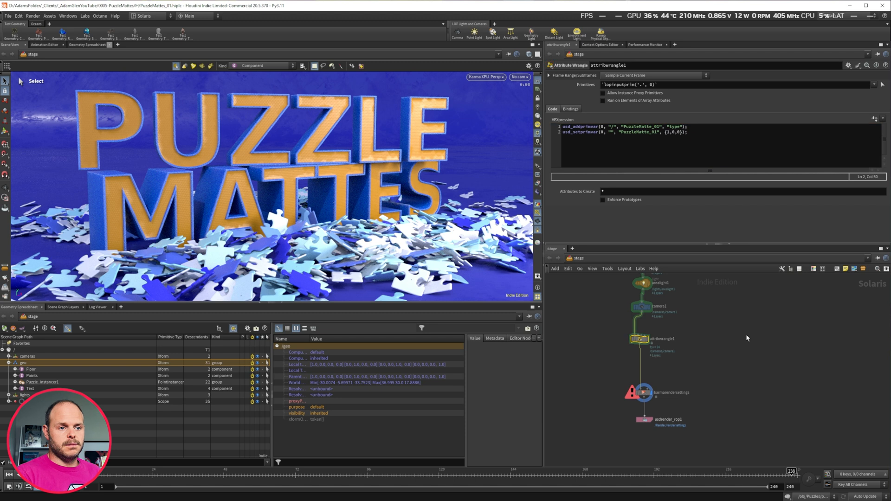
Fill the usd_setprimvar prim path with /geo/Text and recook the wrangle, checking the viewport's render outputs.
{"action": "left_click", "coordinate": [613, 132]}
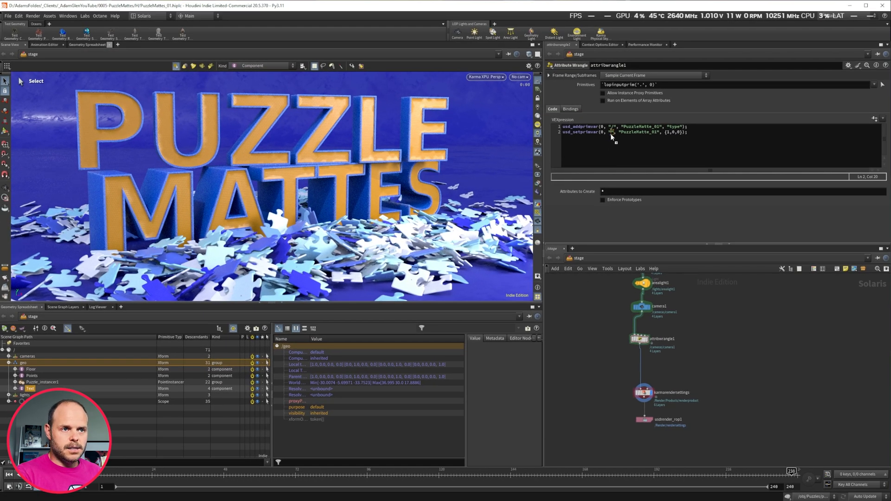
{"action": "left_click_drag", "start_coordinate": [612, 136], "coordinate": [613, 134]}
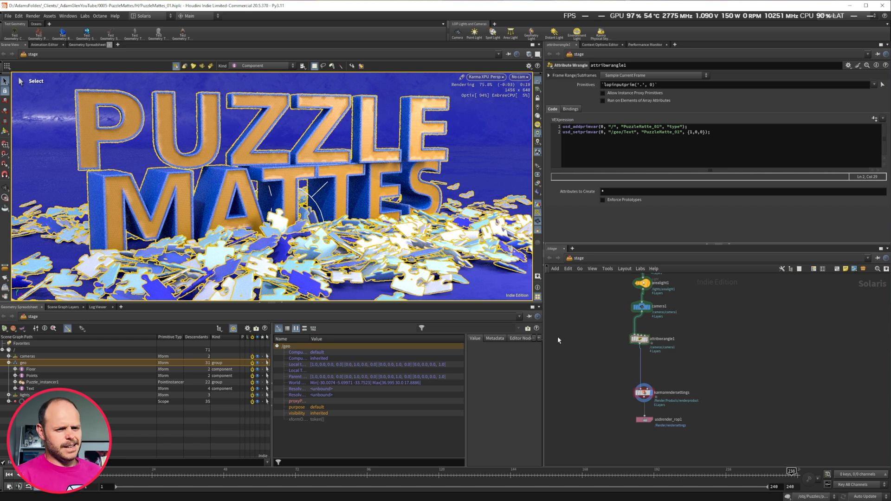
{"action": "left_click", "coordinate": [642, 341]}
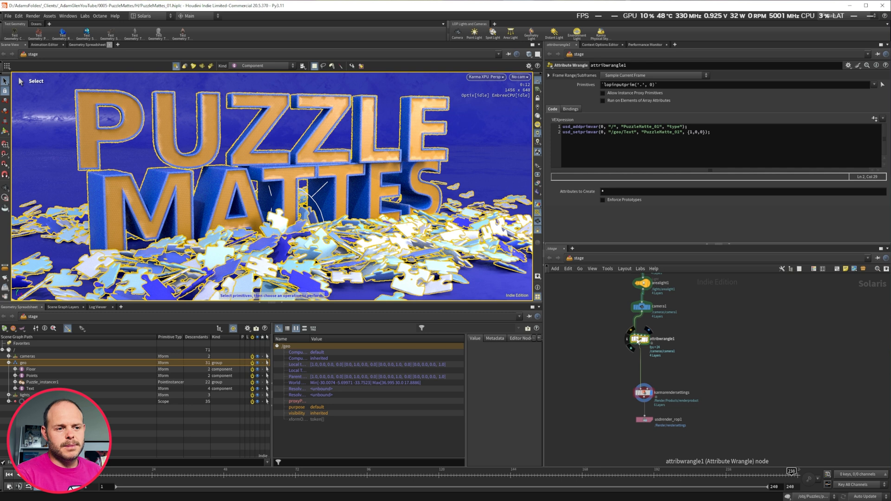
{"action": "middle_click", "coordinate": [639, 344]}
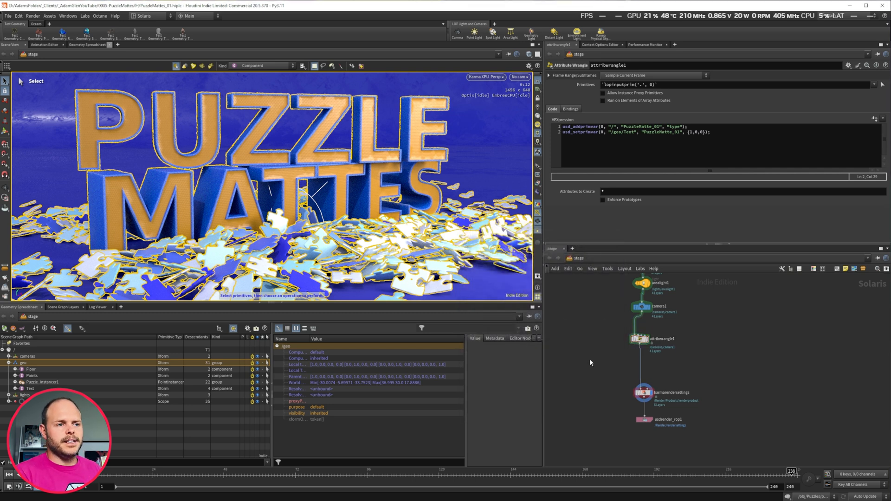
{"action": "left_click", "coordinate": [537, 184]}
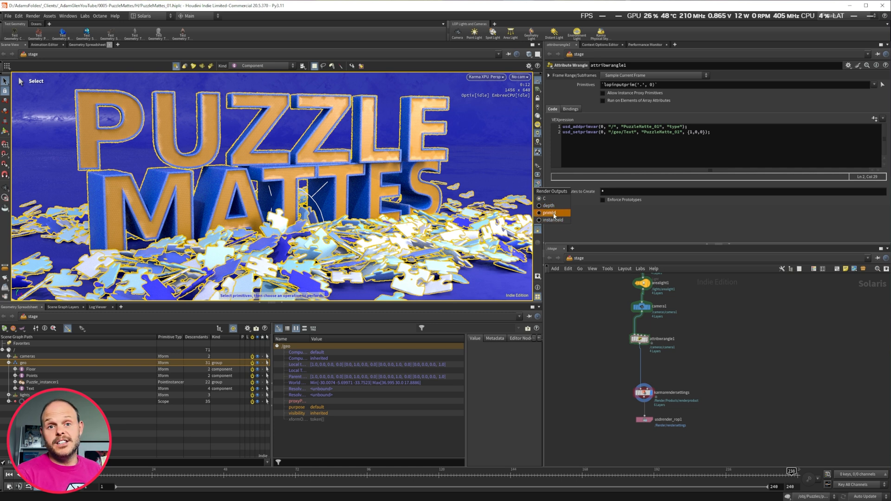
Add one extra render var in the Karma Render Settings node's Image Output AOVs section.
{"action": "left_click_drag", "start_coordinate": [595, 370], "coordinate": [665, 408]}
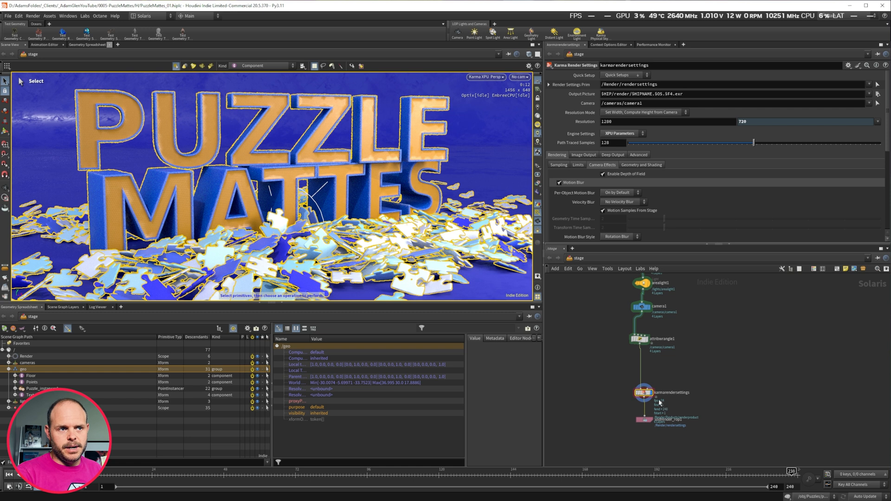
{"action": "scroll", "coordinate": [583, 160], "scroll_direction": "down", "scroll_amount": 1}
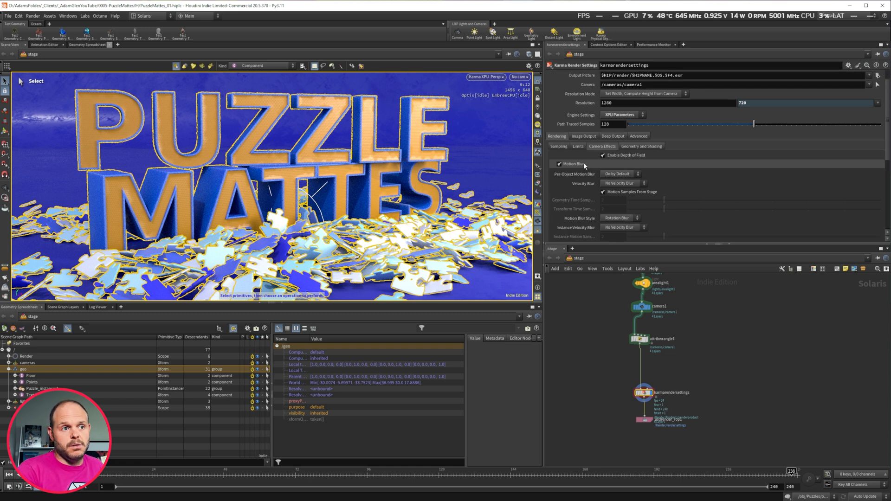
{"action": "left_click", "coordinate": [573, 136]}
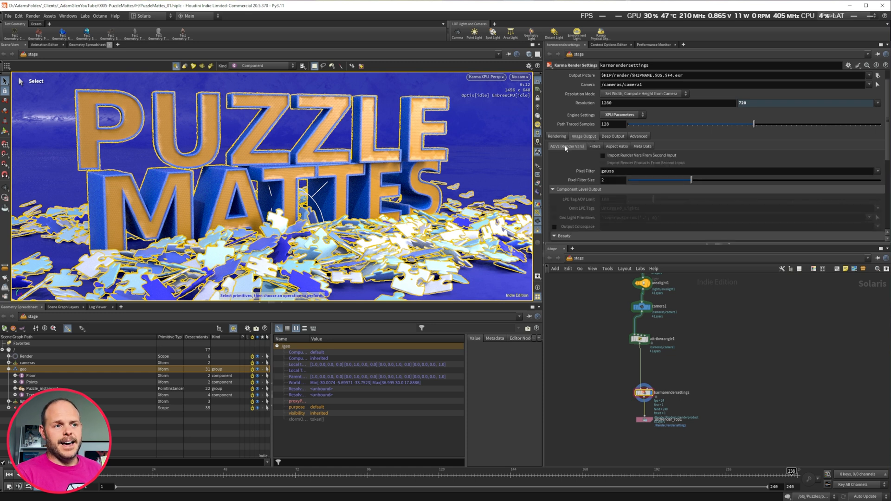
{"action": "left_click", "coordinate": [563, 148]}
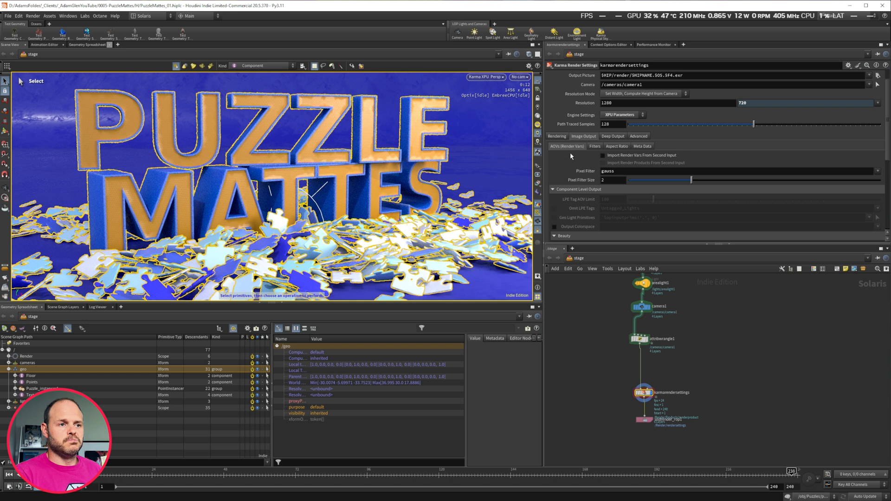
{"action": "scroll", "coordinate": [579, 172], "scroll_direction": "down", "scroll_amount": 3}
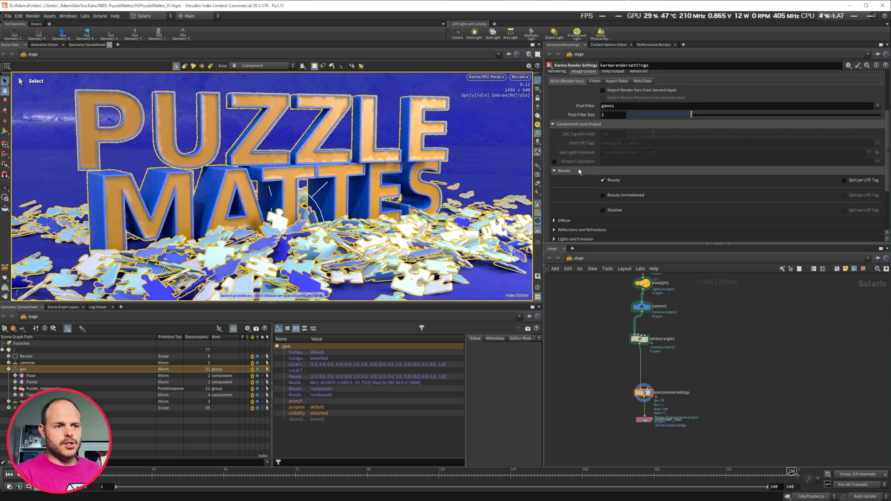
{"action": "scroll", "coordinate": [579, 172], "scroll_direction": "down", "scroll_amount": 2}
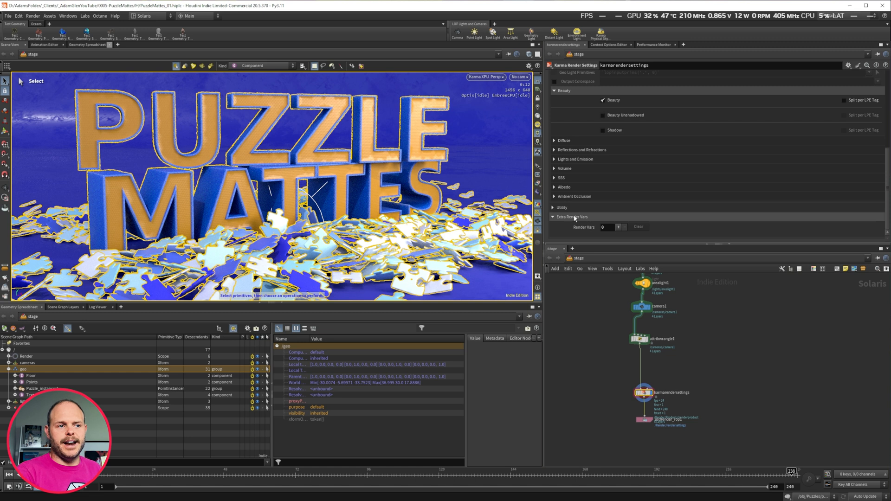
{"action": "left_click", "coordinate": [618, 227]}
{"action": "scroll", "coordinate": [619, 176], "scroll_direction": "down", "scroll_amount": 4}
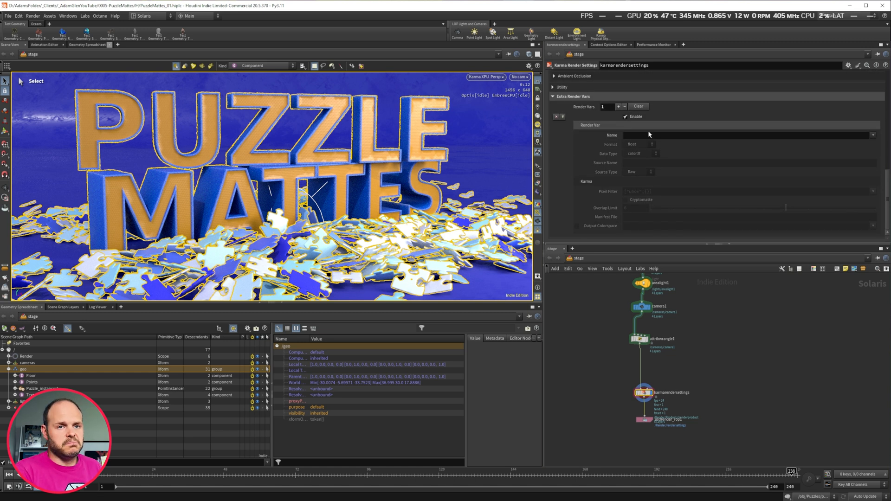
{"action": "left_click", "coordinate": [873, 136]}
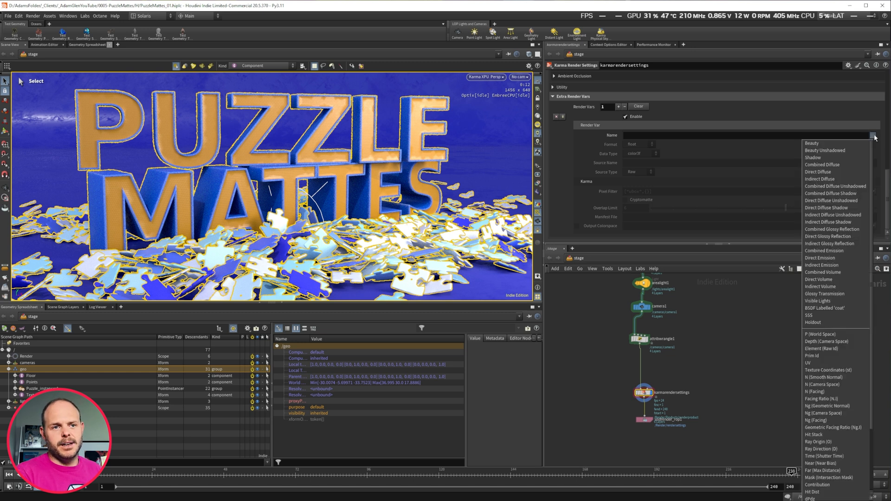
{"action": "scroll", "coordinate": [824, 418], "scroll_direction": "down", "scroll_amount": 2}
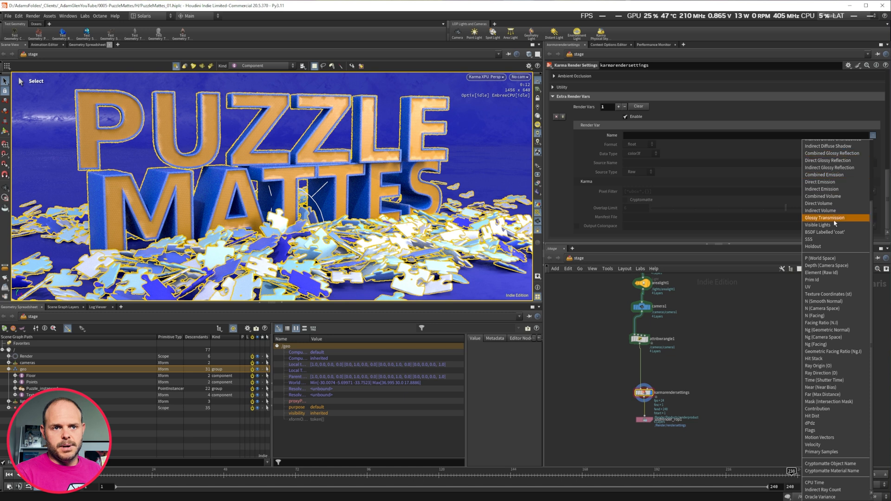
{"action": "left_click", "coordinate": [740, 213]}
Name the extra render var PuzzleMatte_01, copying the name from the wrangle code, and set its format to color3f.
{"action": "left_click", "coordinate": [649, 135]}
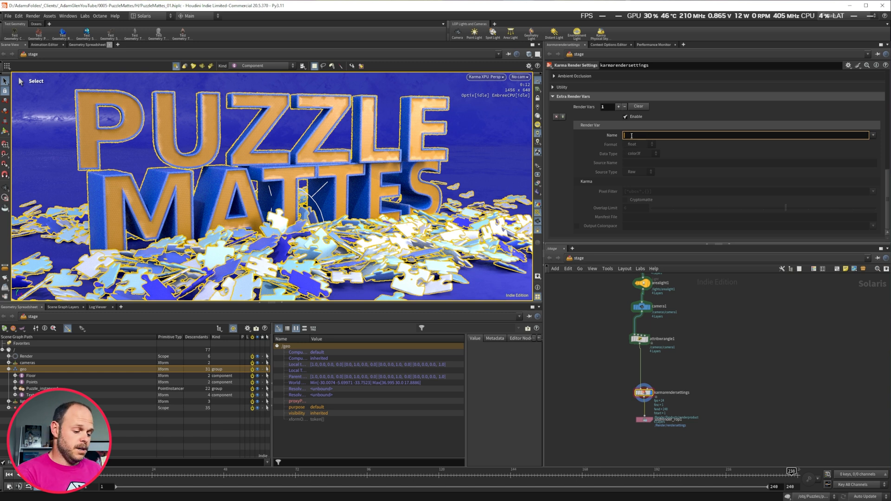
{"action": "left_click", "coordinate": [639, 338]}
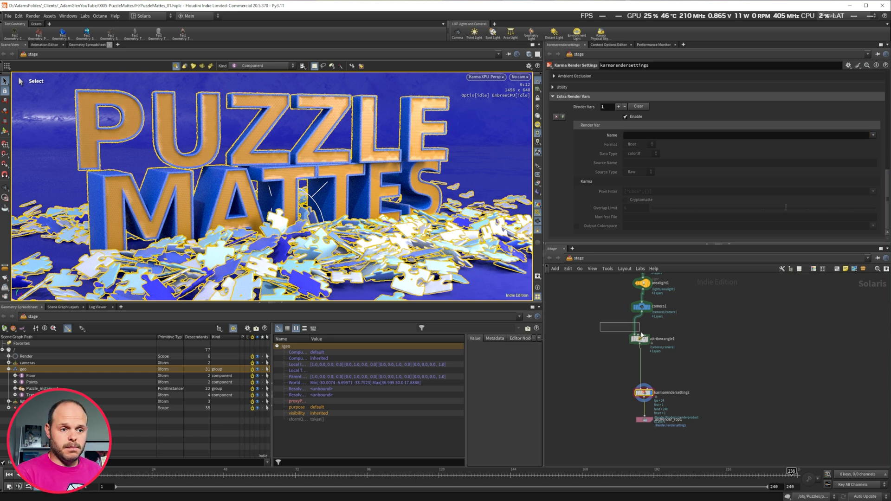
{"action": "left_click_drag", "start_coordinate": [661, 126], "coordinate": [624, 126]}
{"action": "key", "text": "ctrl+c"}
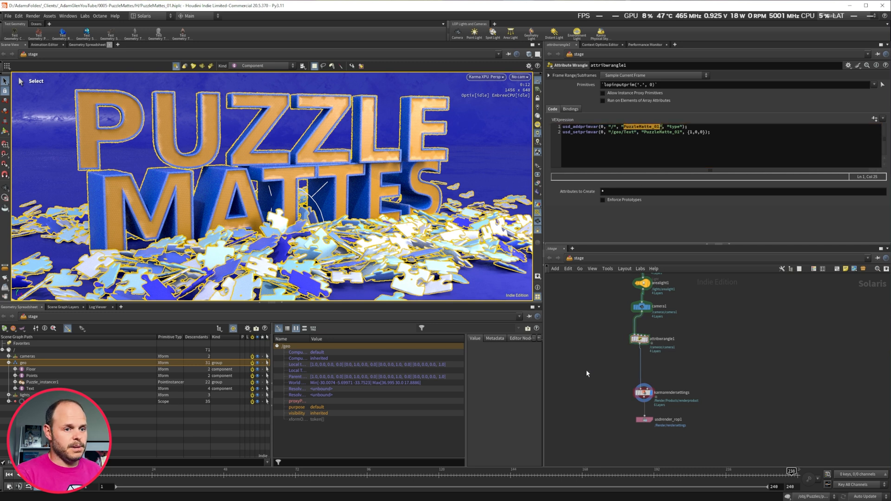
{"action": "left_click", "coordinate": [658, 392]}
{"action": "left_click", "coordinate": [537, 184]}
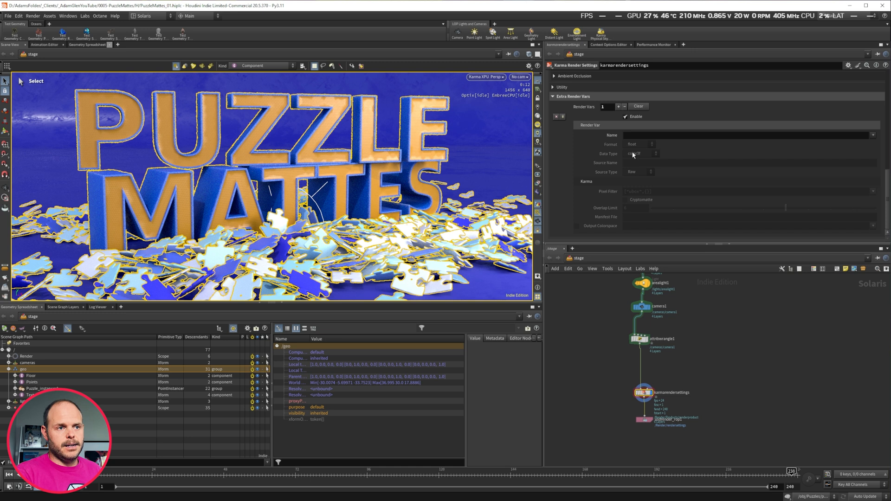
{"action": "left_click", "coordinate": [635, 135]}
{"action": "key", "text": "ctrl+v"}
{"action": "key", "text": "Return"}
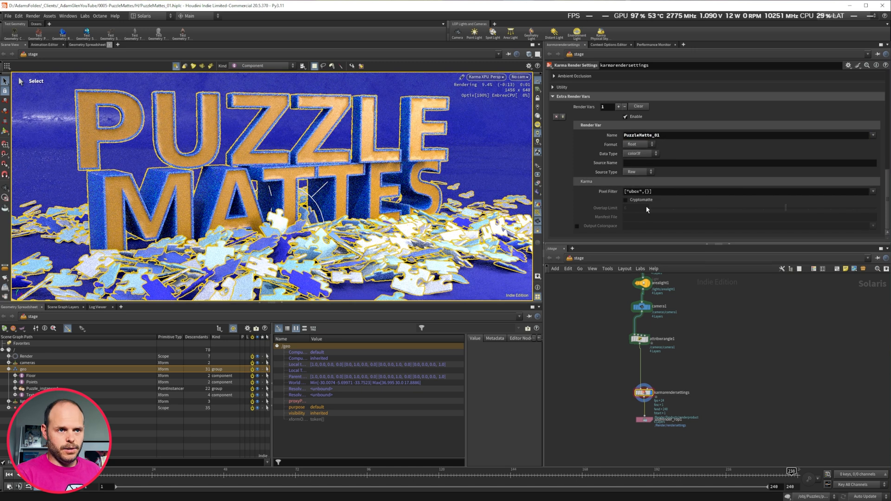
{"action": "left_click", "coordinate": [638, 148]}
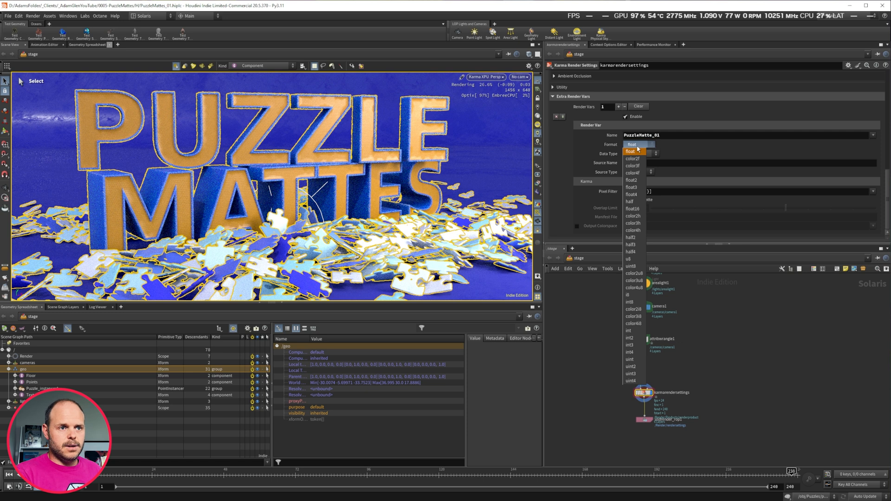
{"action": "left_click", "coordinate": [641, 166]}
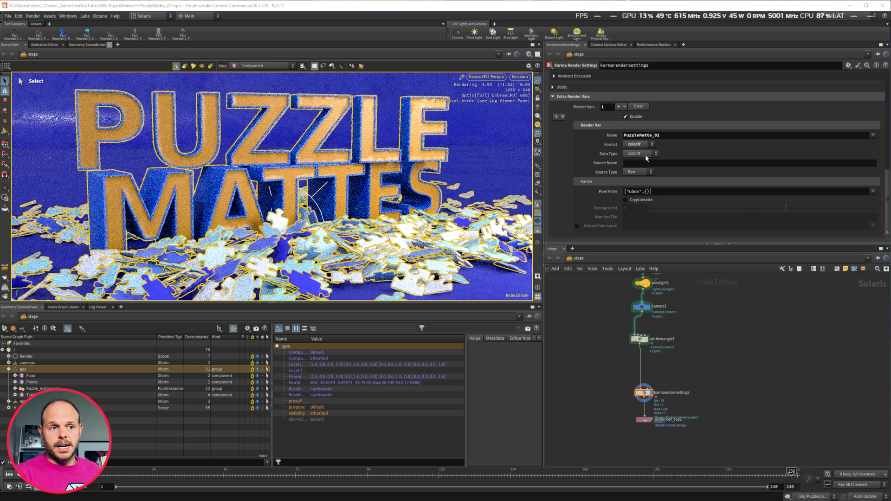
Set the render var's source type to Primvar and its source name to PuzzleMatte_01.
{"action": "left_click", "coordinate": [635, 173]}
{"action": "left_click", "coordinate": [633, 186]}
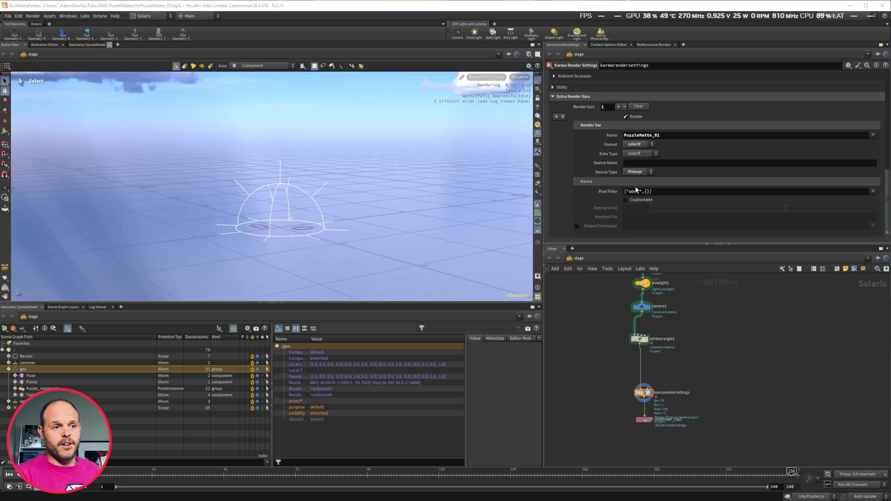
{"action": "left_click", "coordinate": [627, 162]}
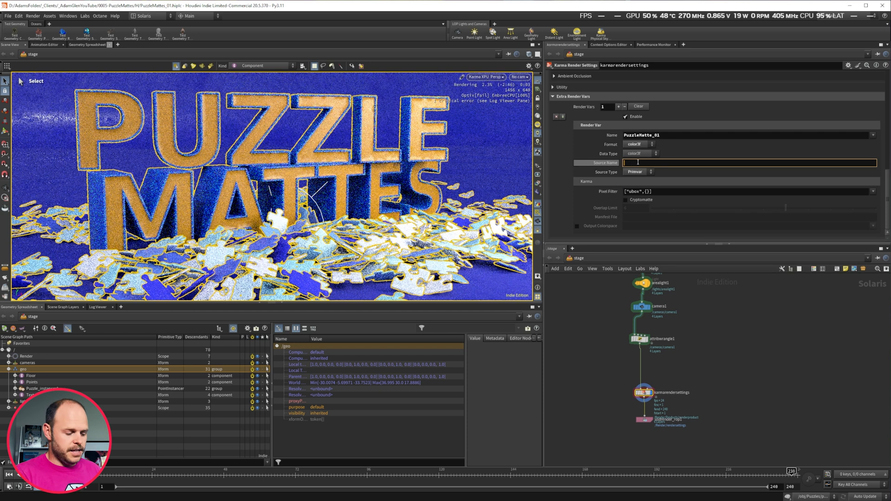
{"action": "key", "text": "ctrl+v"}
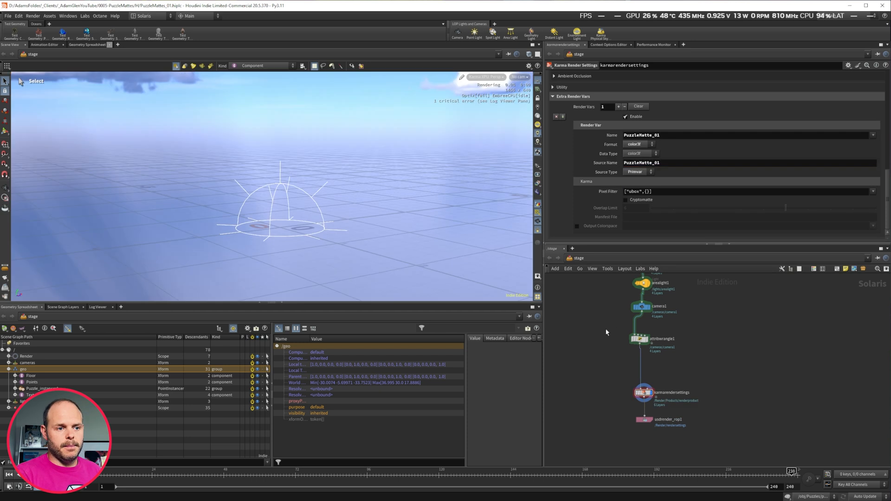
Display the PuzzleMatte_01 render output in the viewport.
{"action": "left_click", "coordinate": [640, 339]}
{"action": "double_click", "coordinate": [655, 127]}
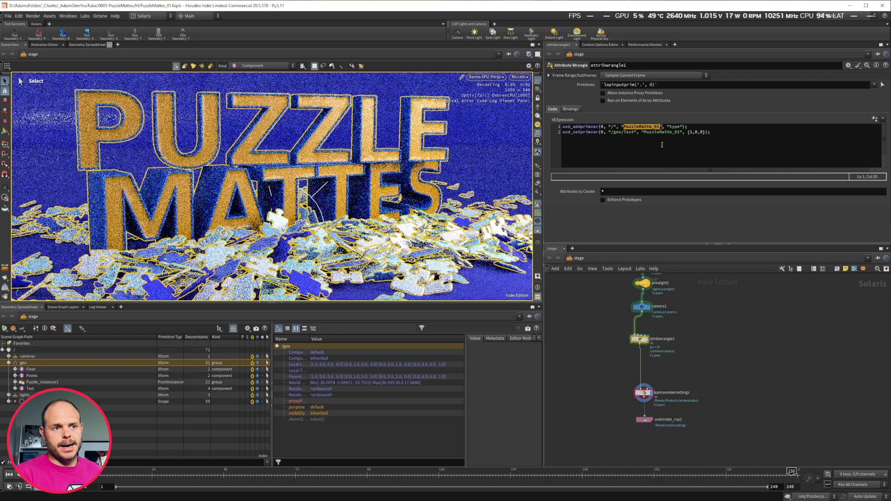
{"action": "left_click", "coordinate": [644, 392]}
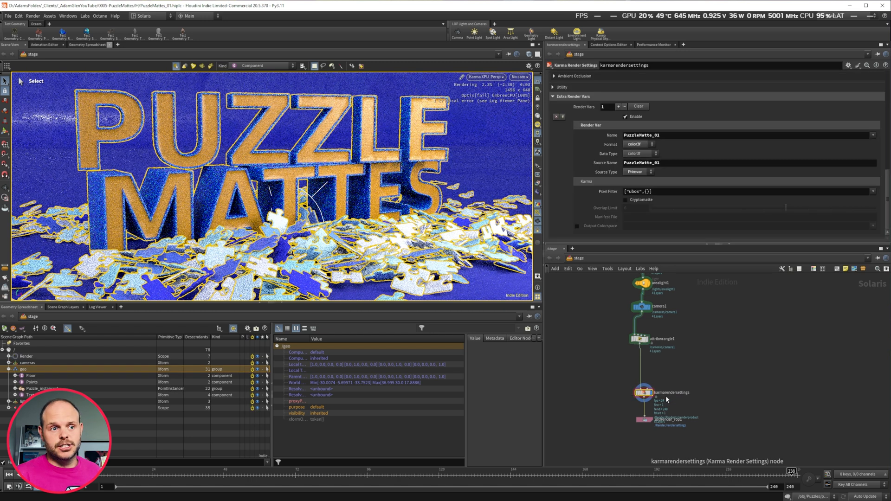
{"action": "left_click", "coordinate": [538, 184]}
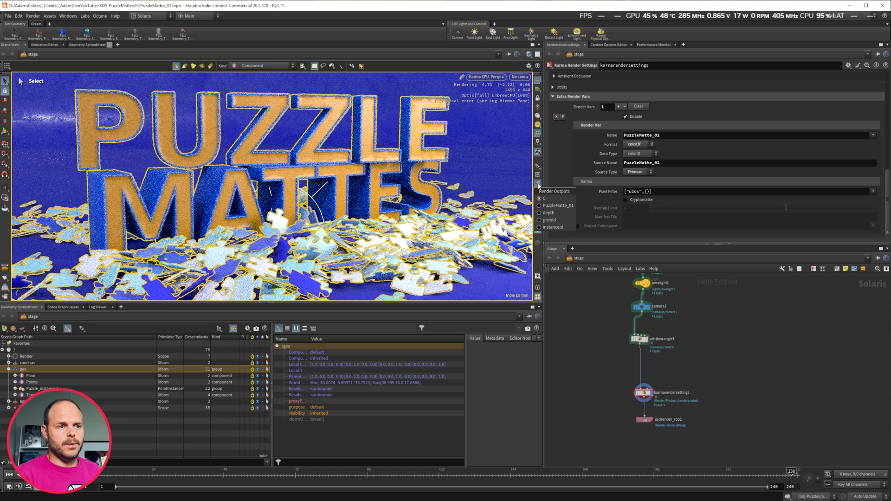
{"action": "left_click", "coordinate": [556, 206]}
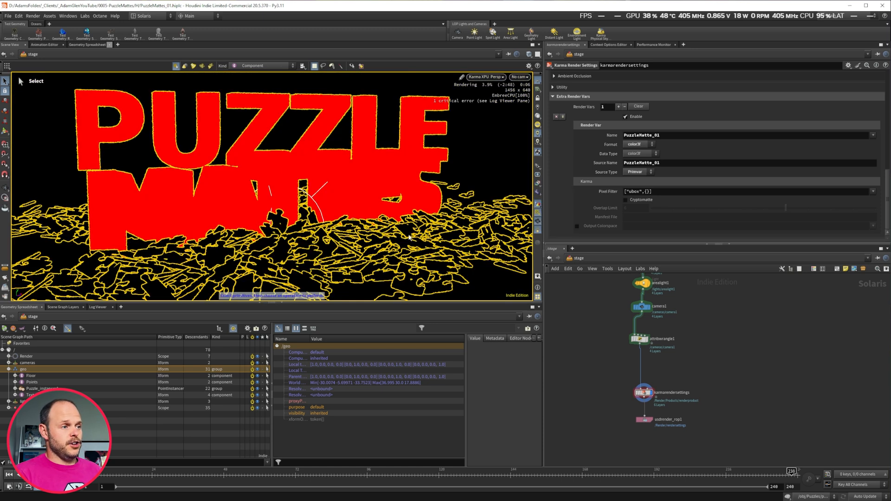
Temporarily change the Text prim's primvar value to {1,1,1}, then restore it to {1,0,0}.
{"action": "left_click", "coordinate": [650, 339]}
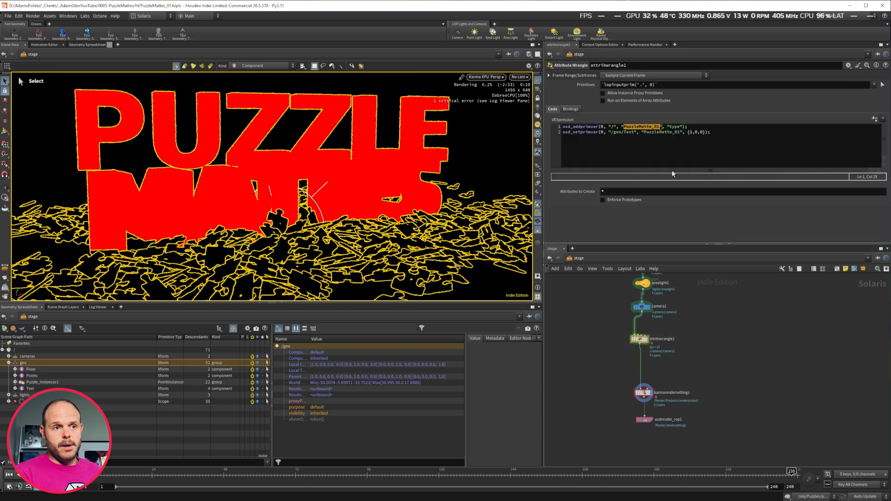
{"action": "left_click", "coordinate": [698, 133]}
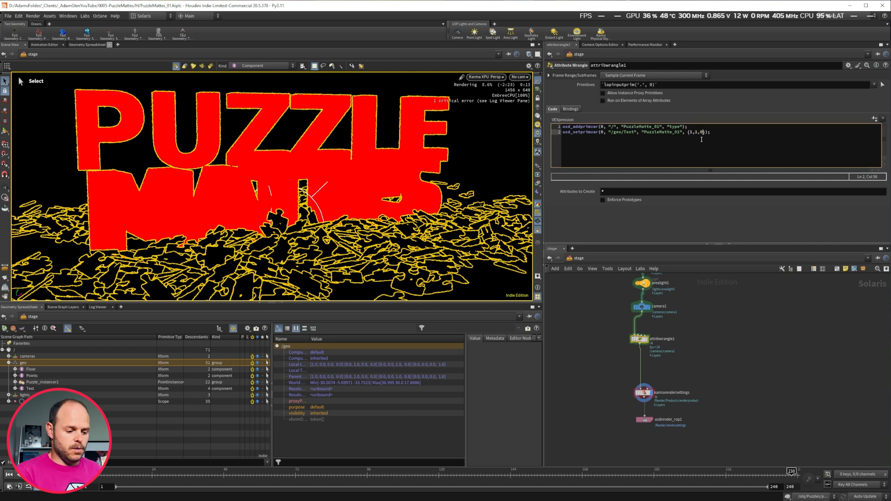
{"action": "left_click", "coordinate": [748, 330]}
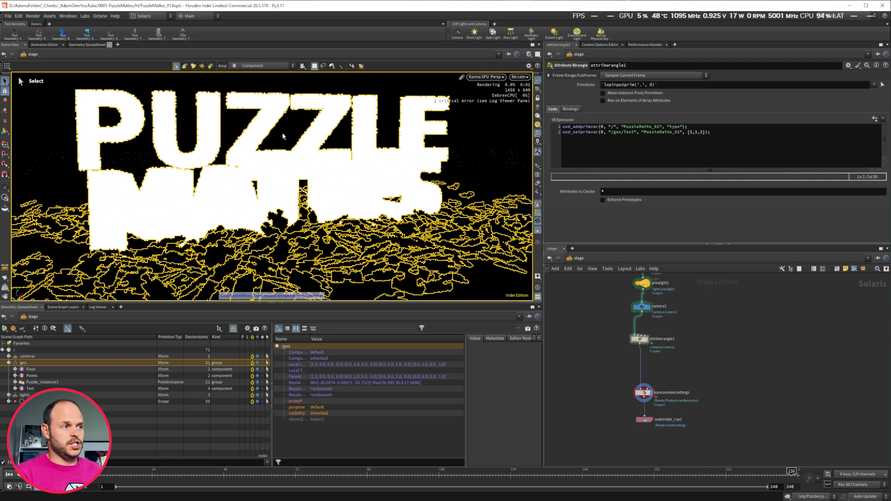
{"action": "left_click", "coordinate": [705, 132]}
{"action": "key", "text": "BackSpace"}
{"action": "type", "text": "0"}
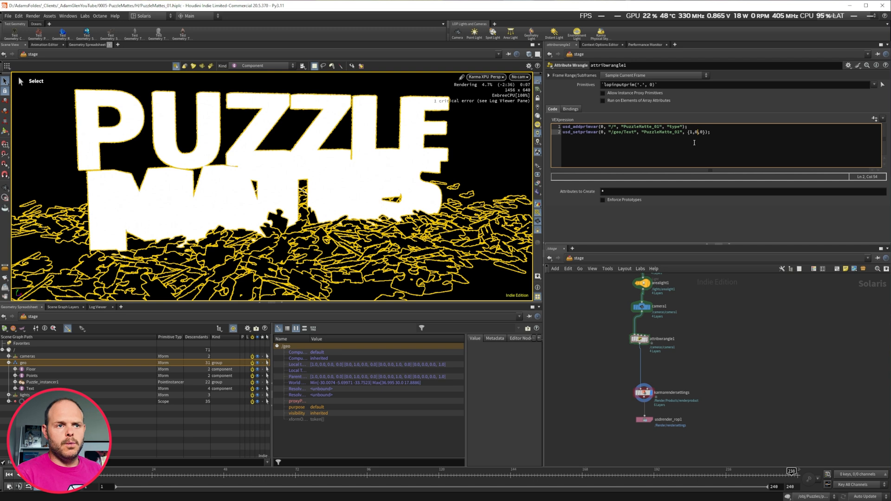
{"action": "left_click", "coordinate": [753, 341]}
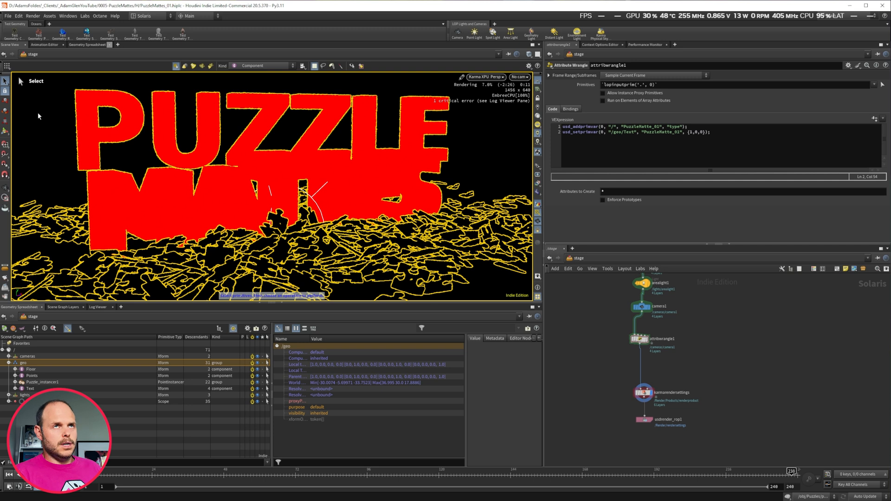
Duplicate the usd_setprimvar line as a third line and give it the value {0,1,0}.
{"action": "left_click", "coordinate": [719, 134]}
{"action": "left_click_drag", "start_coordinate": [719, 133], "coordinate": [559, 132]}
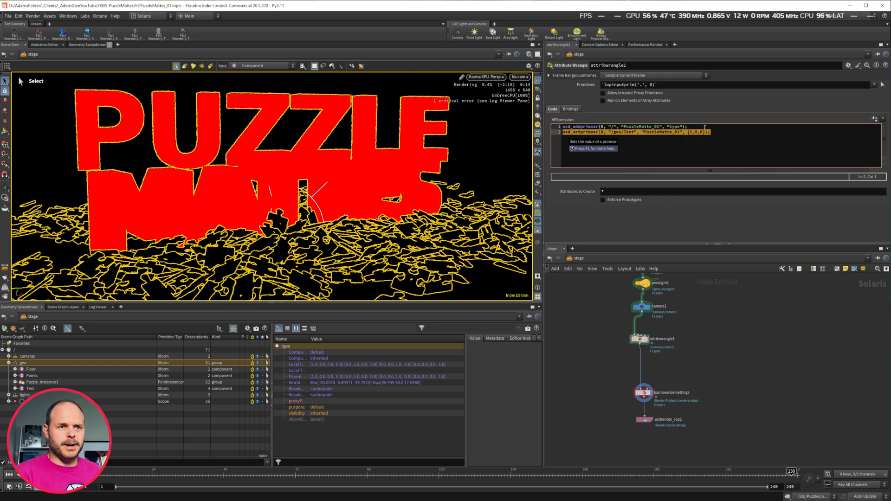
{"action": "left_click", "coordinate": [671, 126]}
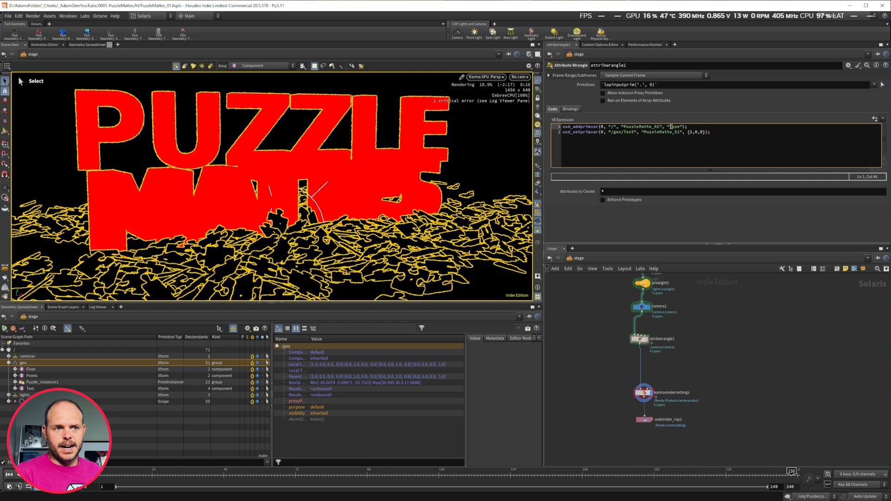
{"action": "left_click", "coordinate": [720, 134]}
{"action": "key", "text": "Return"}
{"action": "type", "text": "usd_setprimvar(0, \"/geo/Text\", \"PuzzleMatte_01\", {1,0,0});"}
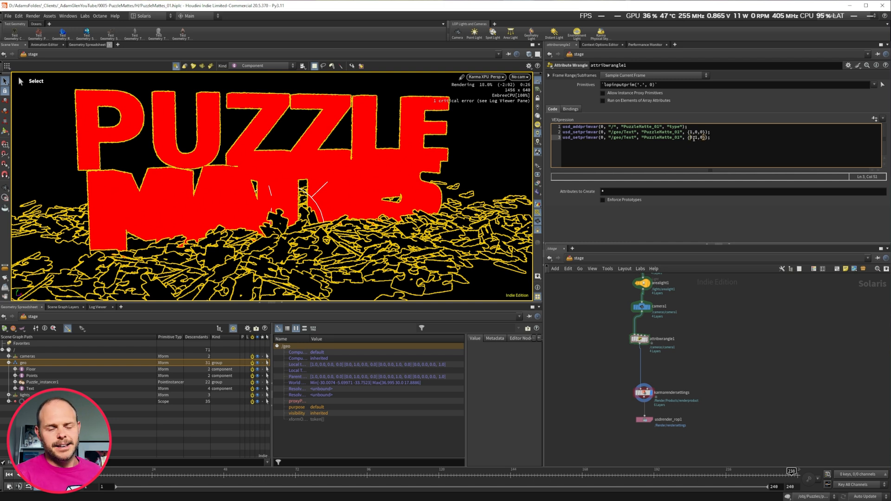
{"action": "left_click", "coordinate": [716, 137]}
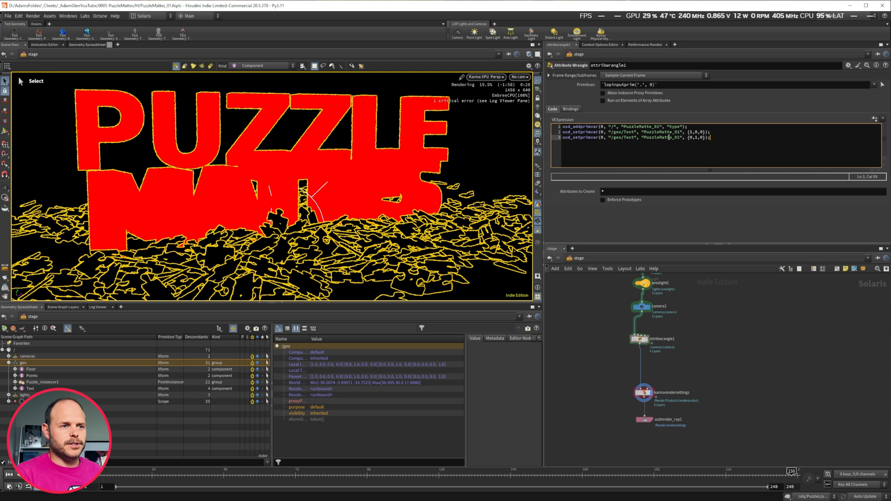
Replace the third line's prim path with /geo/Puzzle_instancer1 by dragging the prim from the scene graph.
{"action": "left_click_drag", "start_coordinate": [635, 136], "coordinate": [612, 137]}
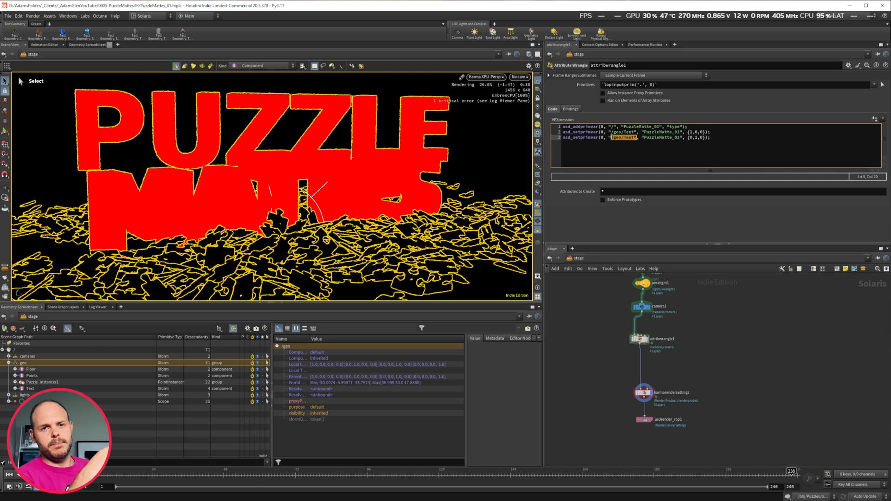
{"action": "key", "text": "BackSpace"}
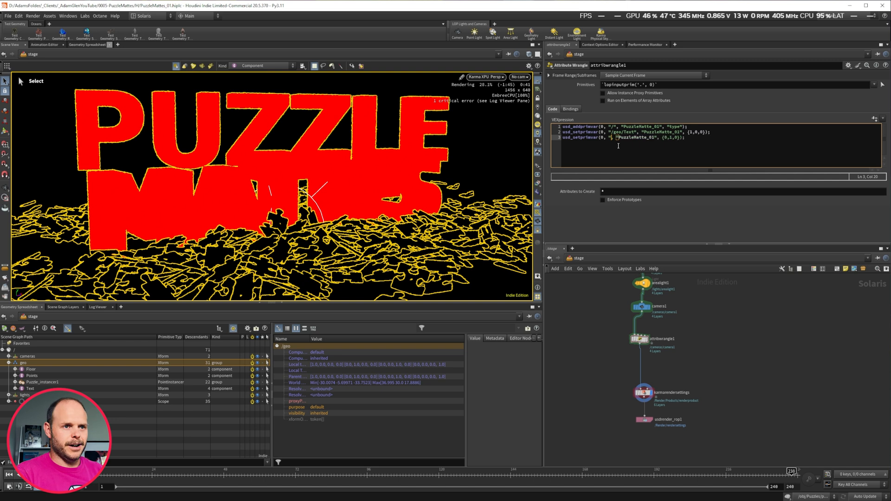
{"action": "key", "text": "ctrl+z"}
{"action": "left_click", "coordinate": [633, 138]}
{"action": "left_click_drag", "start_coordinate": [612, 137], "coordinate": [635, 137]}
{"action": "key", "text": "BackSpace"}
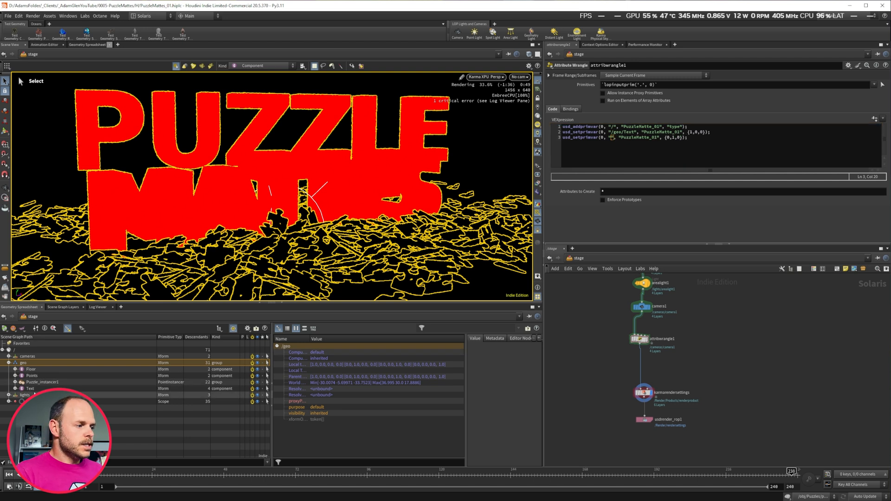
{"action": "left_click_drag", "start_coordinate": [21, 383], "coordinate": [611, 144]}
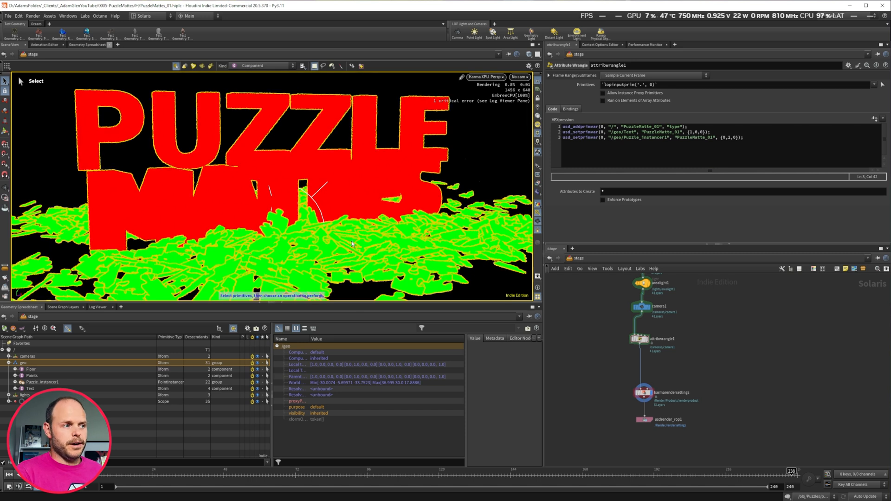
Duplicate the Puzzle_instancer1 usd_setprimvar line as a fourth line and set its value to {0,0,1}.
{"action": "left_click_drag", "start_coordinate": [744, 138], "coordinate": [562, 138]}
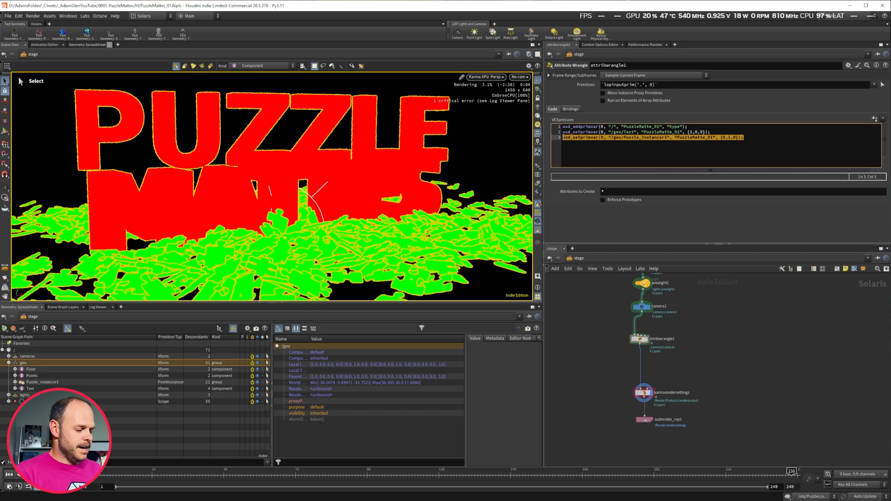
{"action": "key", "text": "ctrl+c"}
{"action": "left_click", "coordinate": [743, 138]}
{"action": "key", "text": "Return"}
{"action": "key", "text": "ctrl+v"}
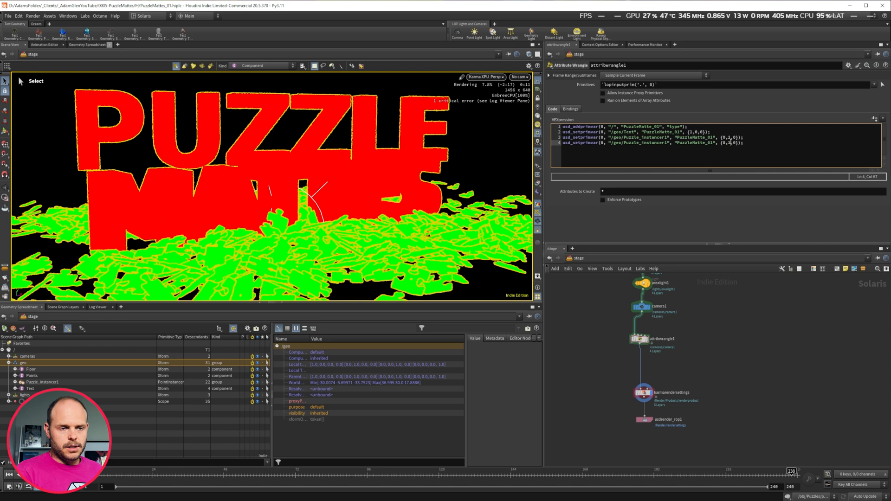
{"action": "key", "text": "BackSpace"}
{"action": "type", "text": "0"}
{"action": "key", "text": "Right"}
{"action": "key", "text": "Right"}
{"action": "key", "text": "BackSpace"}
{"action": "type", "text": "1"}
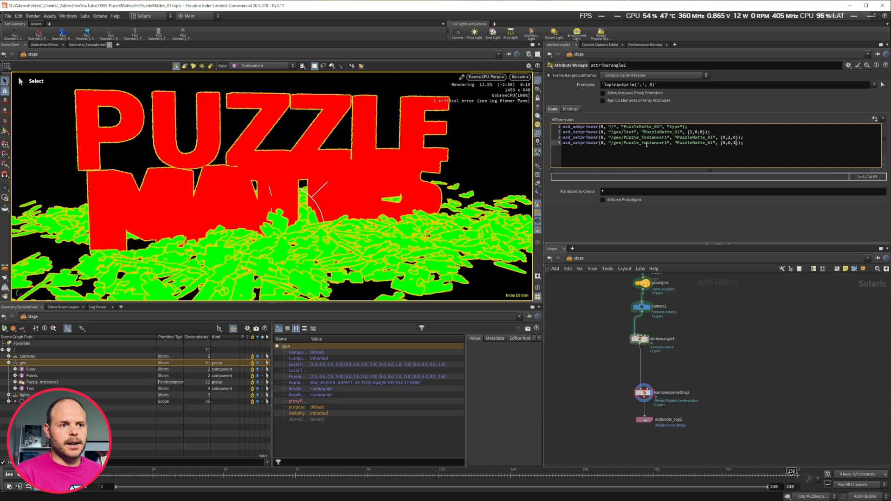
Replace the fourth line's prim path with /geo/Floor by dragging the Floor prim from the scene graph.
{"action": "left_click_drag", "start_coordinate": [668, 144], "coordinate": [615, 144]}
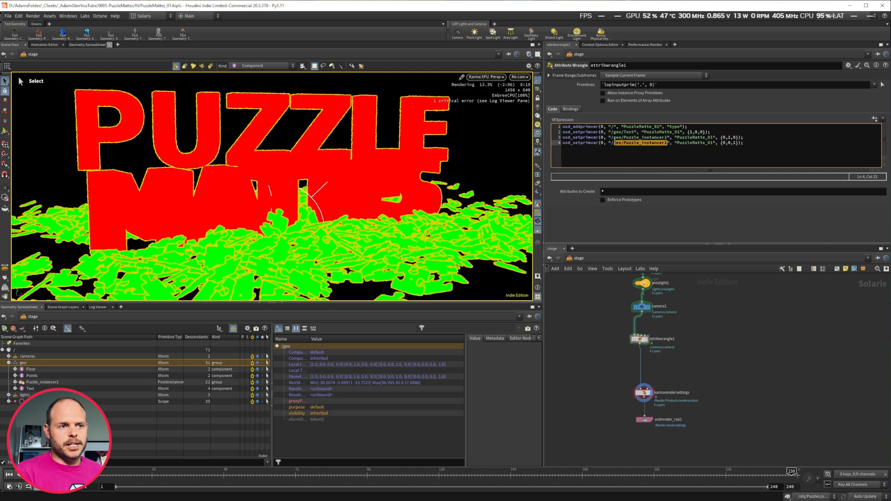
{"action": "key", "text": "BackSpace"}
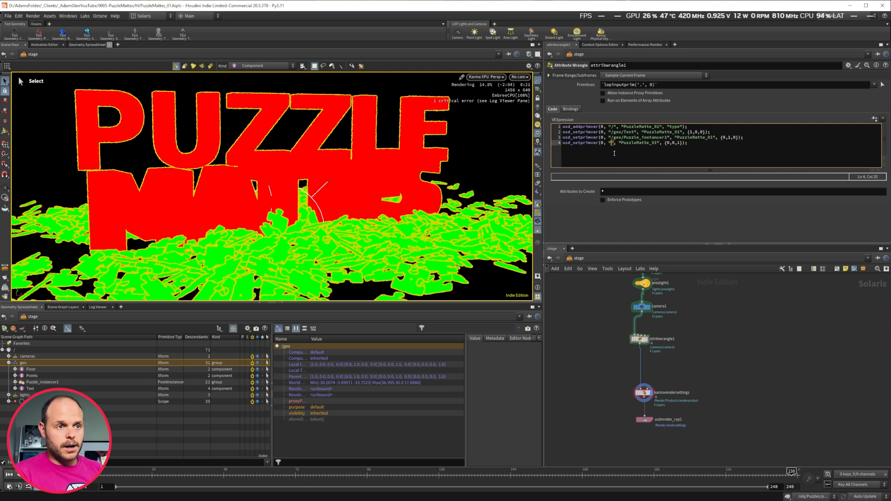
{"action": "left_click", "coordinate": [21, 370]}
{"action": "left_click_drag", "start_coordinate": [21, 372], "coordinate": [611, 145]}
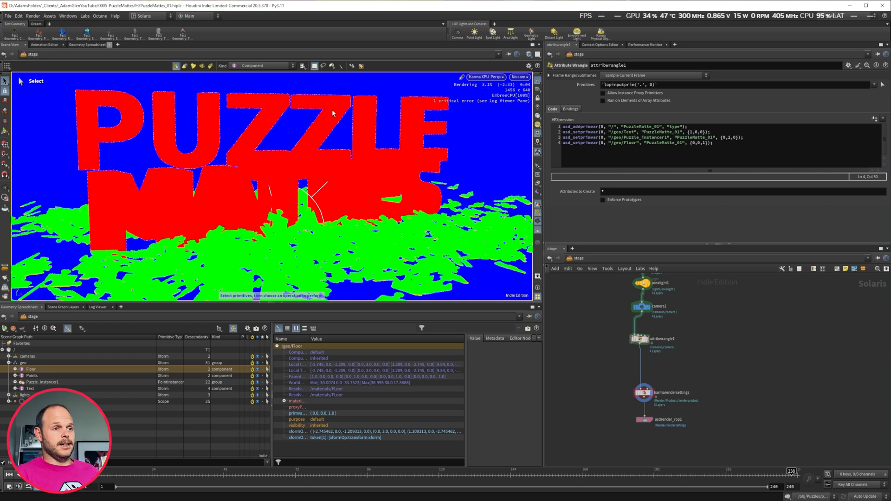
Switch the viewport back to the beauty render and inspect the Karma render settings' extra render vars.
{"action": "left_click", "coordinate": [538, 192]}
{"action": "left_click", "coordinate": [547, 199]}
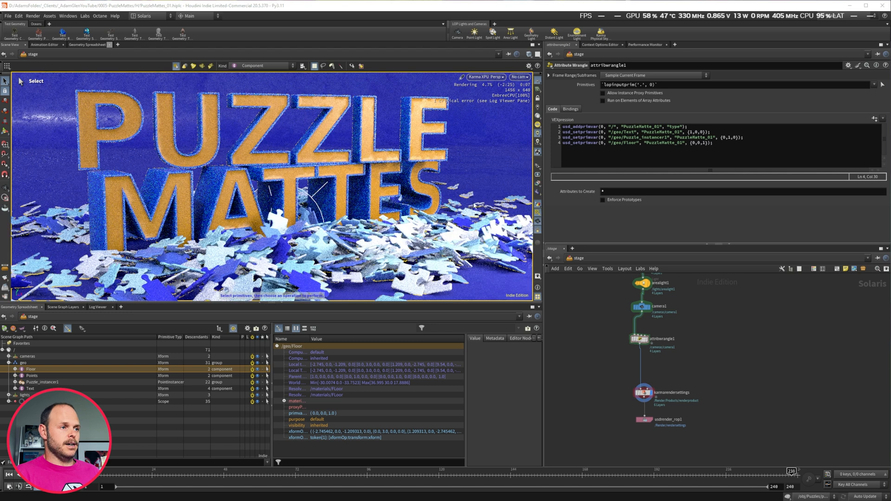
{"action": "left_click", "coordinate": [643, 392]}
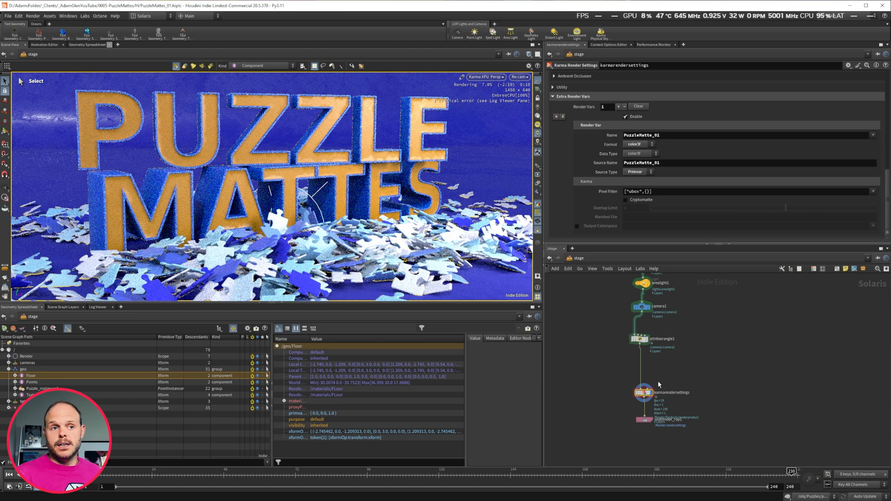
{"action": "scroll", "coordinate": [590, 154], "scroll_direction": "up", "scroll_amount": 6}
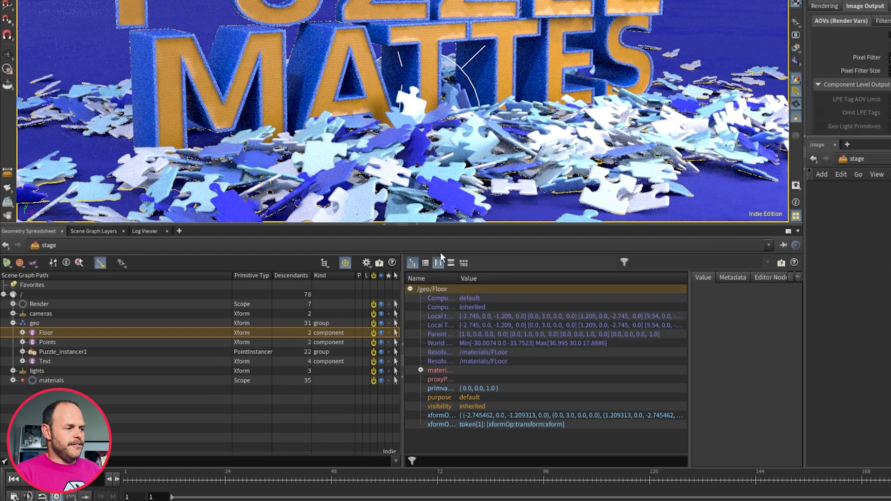
Expand the Text prim in the scene graph to examine its mesh and geometry subsets.
{"action": "left_click", "coordinate": [18, 379]}
{"action": "left_click", "coordinate": [43, 370]}
{"action": "left_click", "coordinate": [32, 371]}
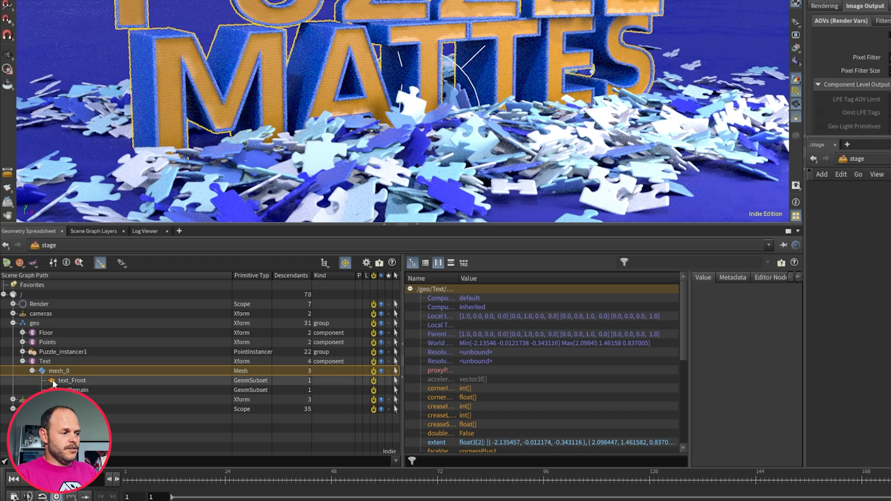
{"action": "left_click", "coordinate": [53, 380]}
{"action": "left_click", "coordinate": [55, 389]}
{"action": "left_click", "coordinate": [32, 371]}
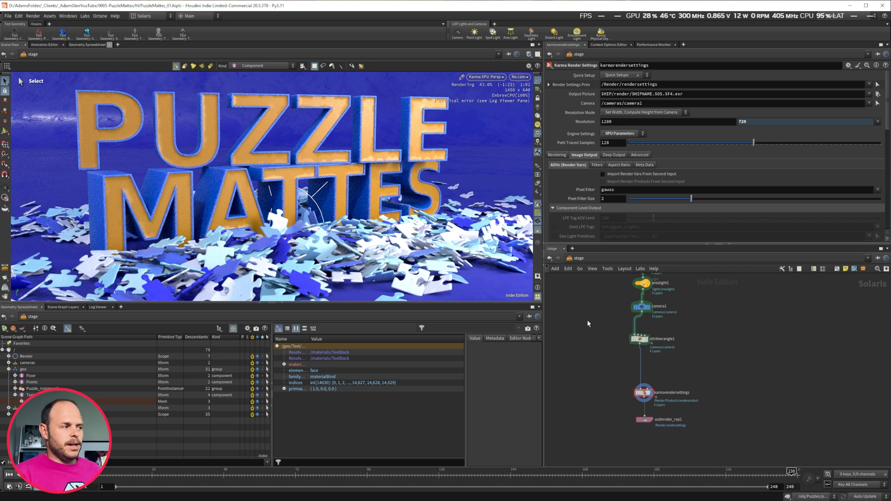
Comment out the Puzzle_instancer1 and Floor usd_setprimvar lines in the wrangle.
{"action": "middle_click_drag", "start_coordinate": [600, 306], "coordinate": [602, 334]}
{"action": "left_click_drag", "start_coordinate": [604, 356], "coordinate": [679, 383]}
{"action": "left_click", "coordinate": [562, 137]}
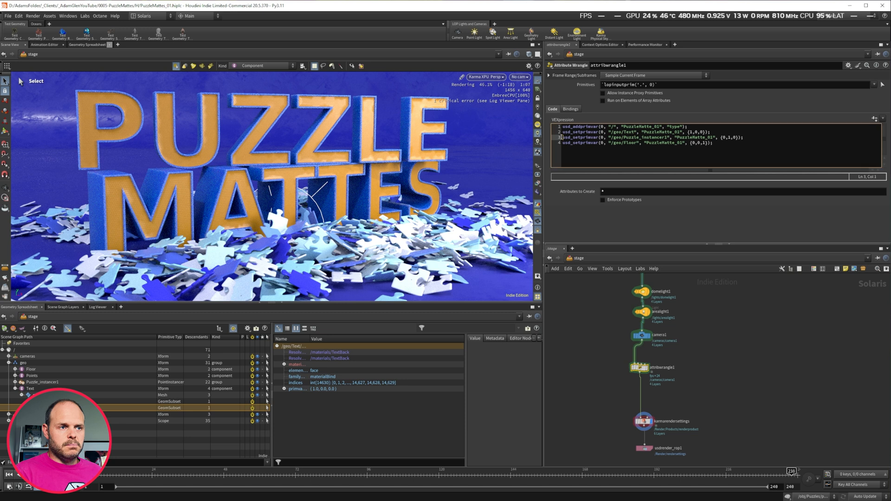
{"action": "type", "text": "//"}
{"action": "left_click", "coordinate": [562, 142]}
{"action": "type", "text": "//"}
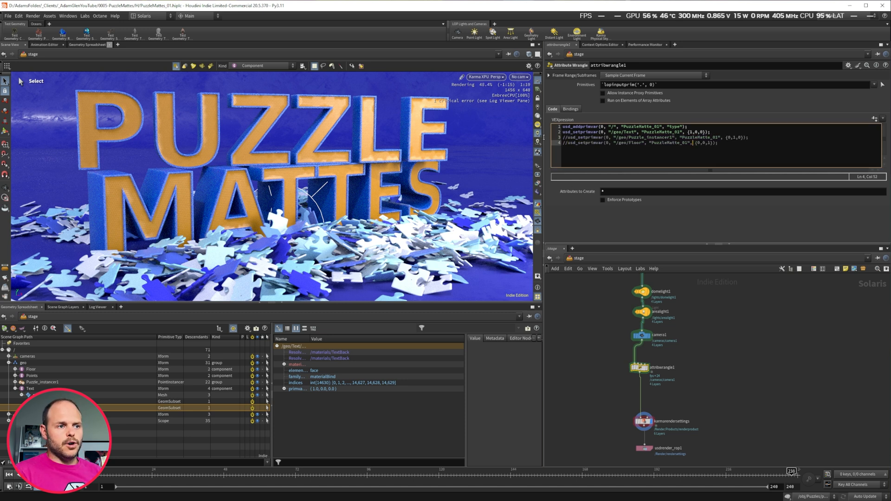
Show the PuzzleMatte_01 output in the viewport and comment out the Text usd_setprimvar line as well.
{"action": "left_click", "coordinate": [553, 208]}
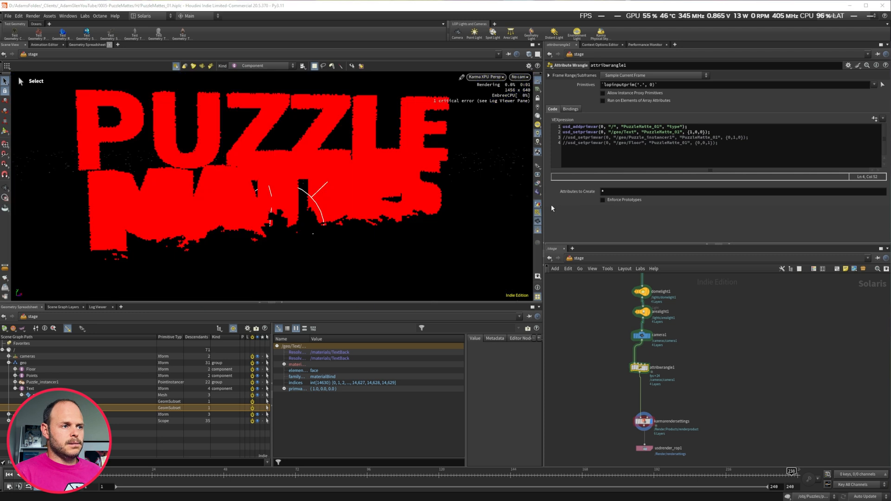
{"action": "left_click", "coordinate": [567, 133]}
{"action": "type", "text": "//"}
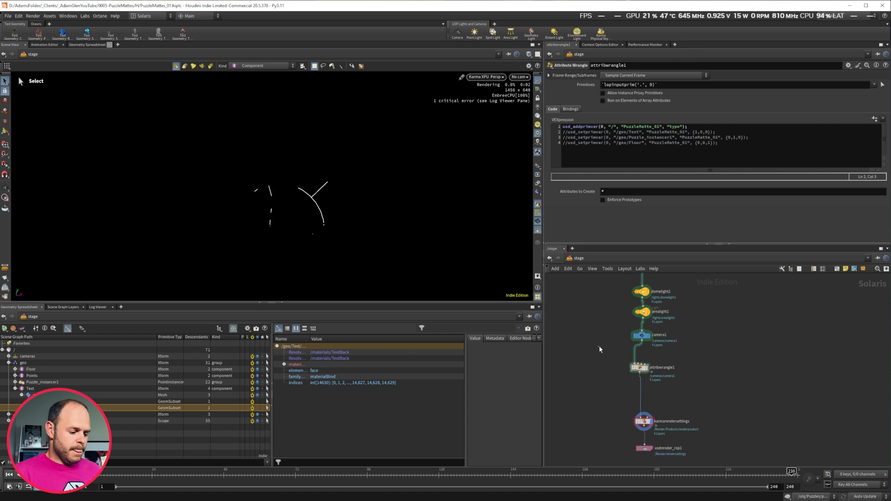
{"action": "type", "text": "n"}
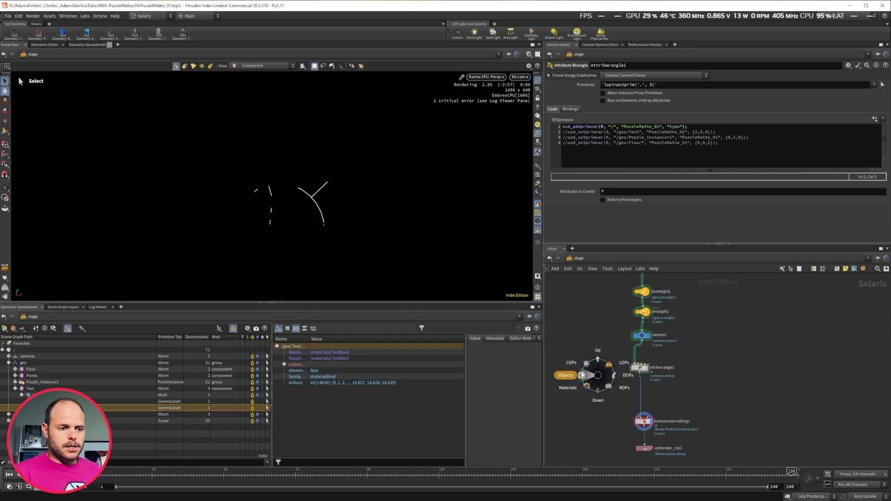
Enter the TEXT geometry network at object level and reposition the attribcreate1 node.
{"action": "left_click", "coordinate": [581, 375]}
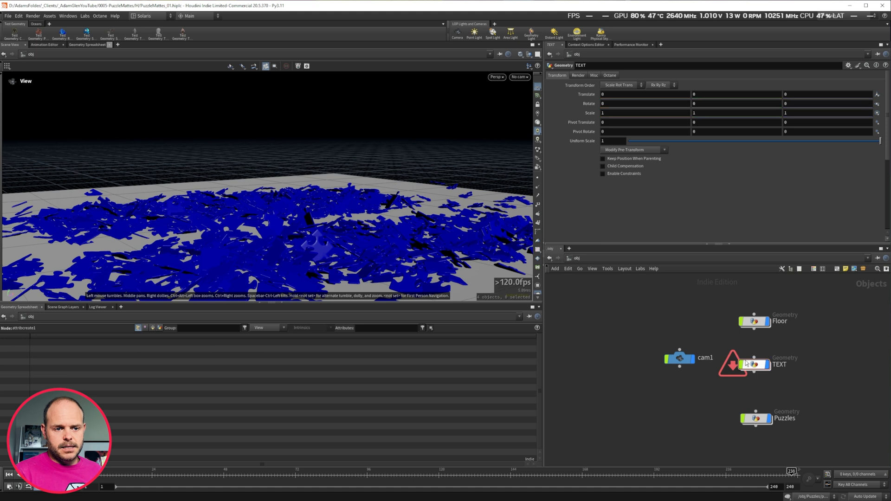
{"action": "double_click", "coordinate": [755, 365]}
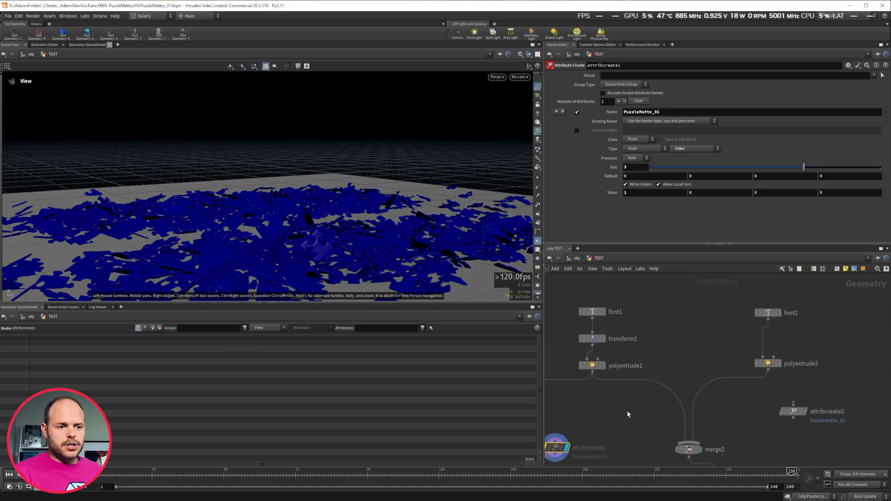
{"action": "middle_click_drag", "start_coordinate": [609, 423], "coordinate": [650, 330]}
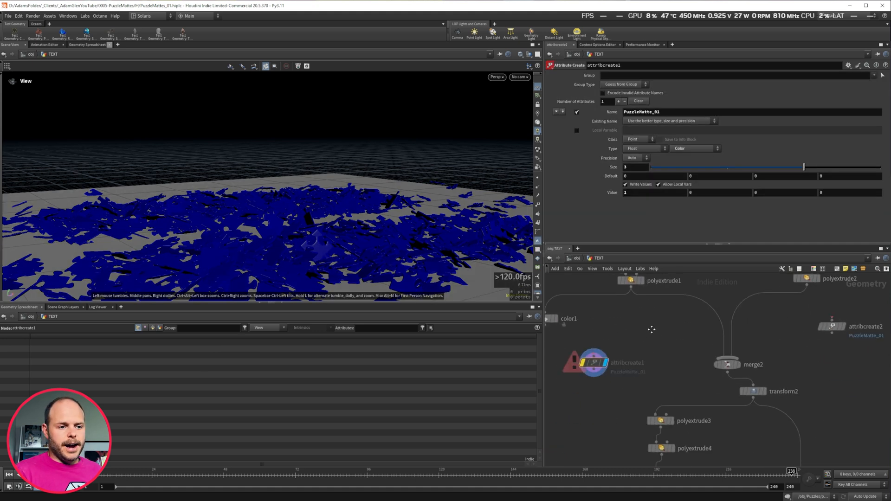
{"action": "mouse_move", "coordinate": [593, 366]}
{"action": "left_click_drag", "start_coordinate": [616, 347], "coordinate": [573, 377]}
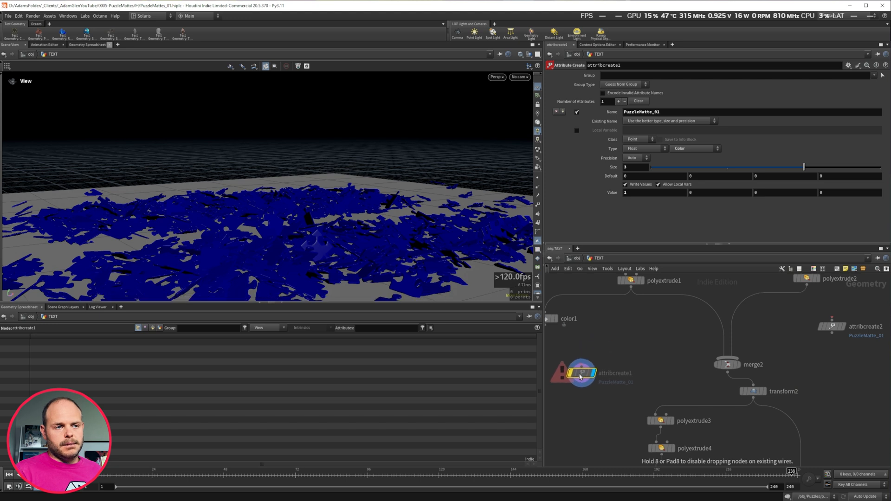
{"action": "middle_click_drag", "start_coordinate": [661, 326], "coordinate": [622, 369]}
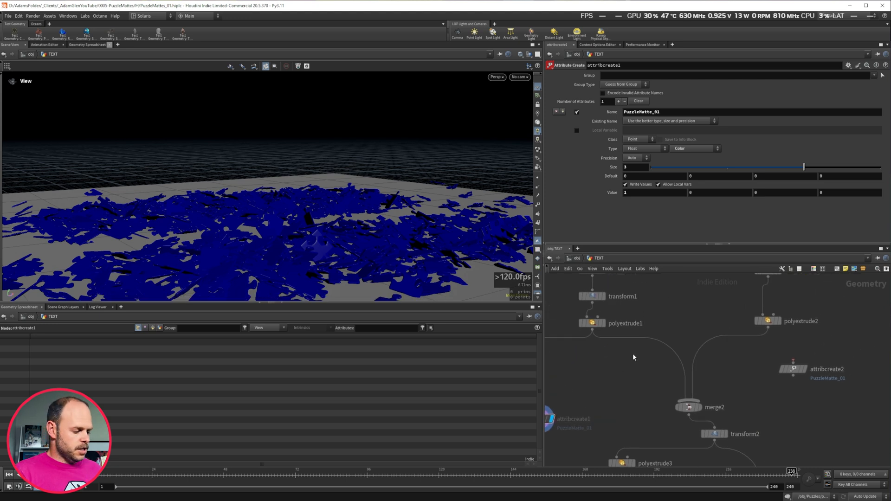
{"action": "middle_click_drag", "start_coordinate": [618, 313], "coordinate": [612, 368]}
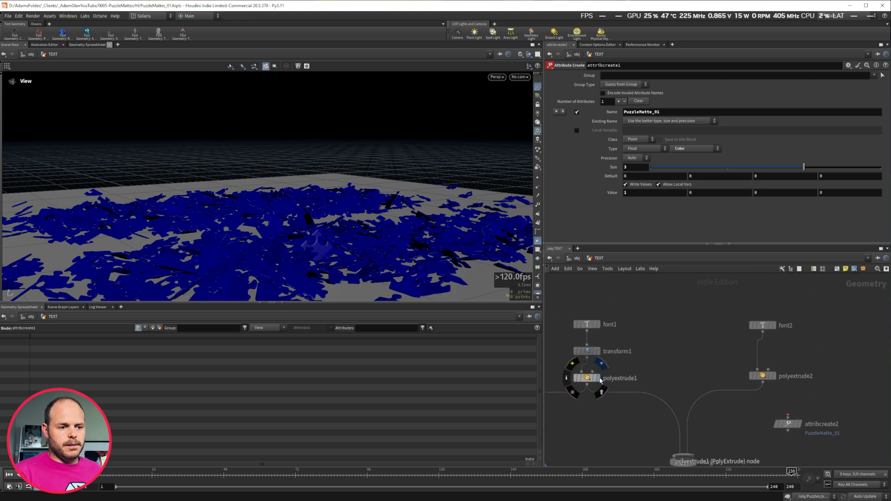
Display polyextrude1 and then polyextrude2 to view each word of the text separately.
{"action": "left_click", "coordinate": [601, 365]}
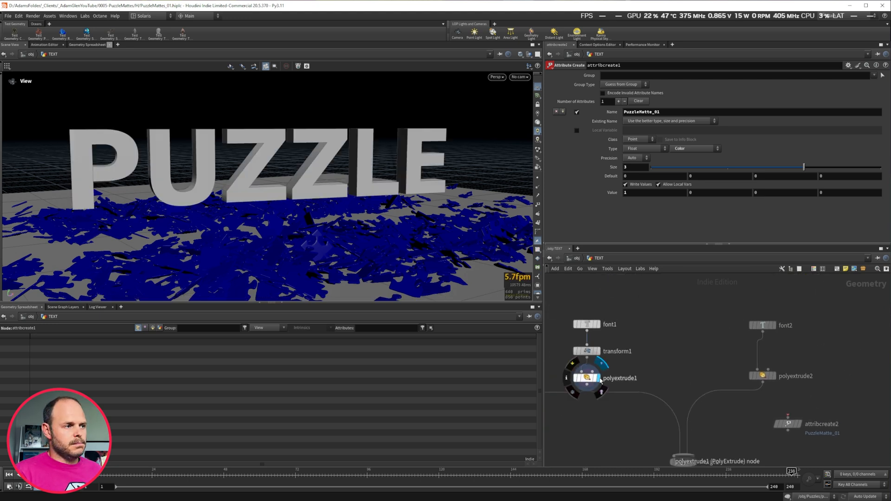
{"action": "left_click", "coordinate": [775, 375]}
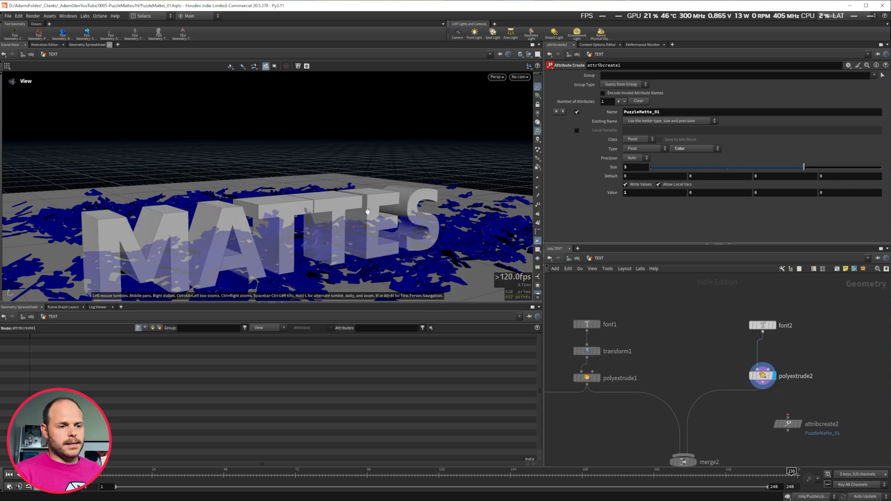
{"action": "middle_click_drag", "start_coordinate": [702, 362], "coordinate": [706, 304]}
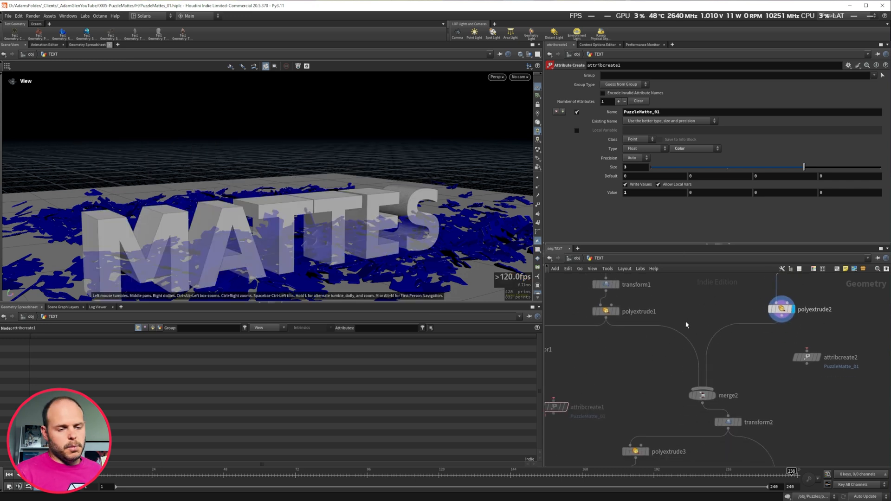
{"action": "scroll", "coordinate": [700, 355], "scroll_direction": "down", "scroll_amount": 8}
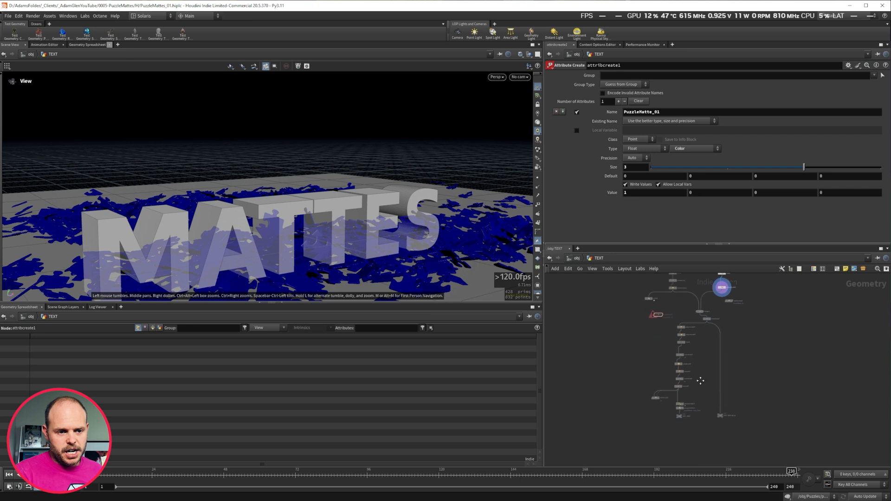
{"action": "scroll", "coordinate": [690, 362], "scroll_direction": "up", "scroll_amount": 10}
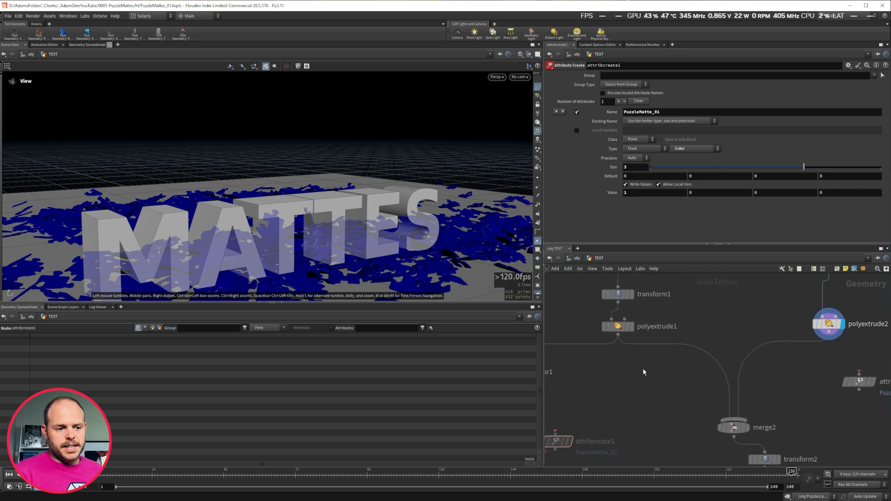
Add an Attribute Create node and wire it between polyextrude1 and the merge node.
{"action": "key", "text": "Tab"}
{"action": "type", "text": "creat"}
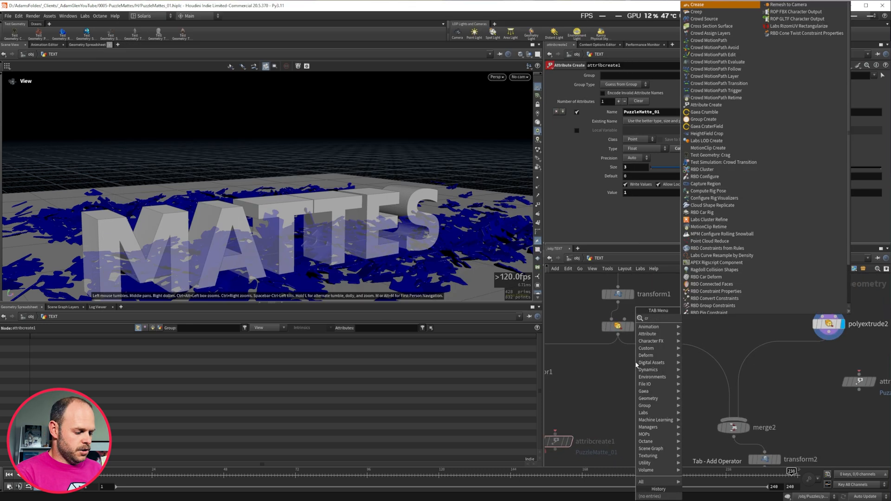
{"action": "key", "text": "Return"}
{"action": "left_click", "coordinate": [670, 358]}
{"action": "left_click_drag", "start_coordinate": [670, 362], "coordinate": [652, 370]}
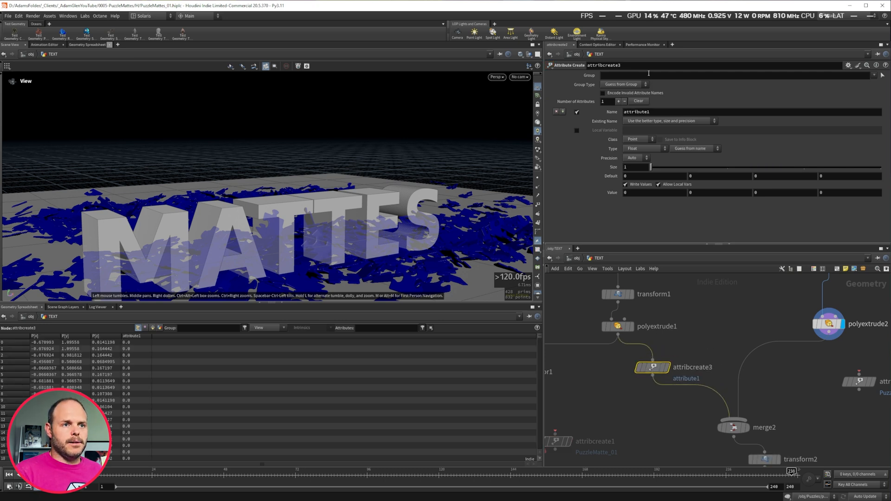
Name the new attribute PuzzleMatte_02.
{"action": "left_click_drag", "start_coordinate": [662, 112], "coordinate": [492, 112]}
{"action": "type", "text": "usd_setprimvar(0, \"/geo/Puzzle_instancer1\", \"PuzzleMatte_01\", {0,1,0});"}
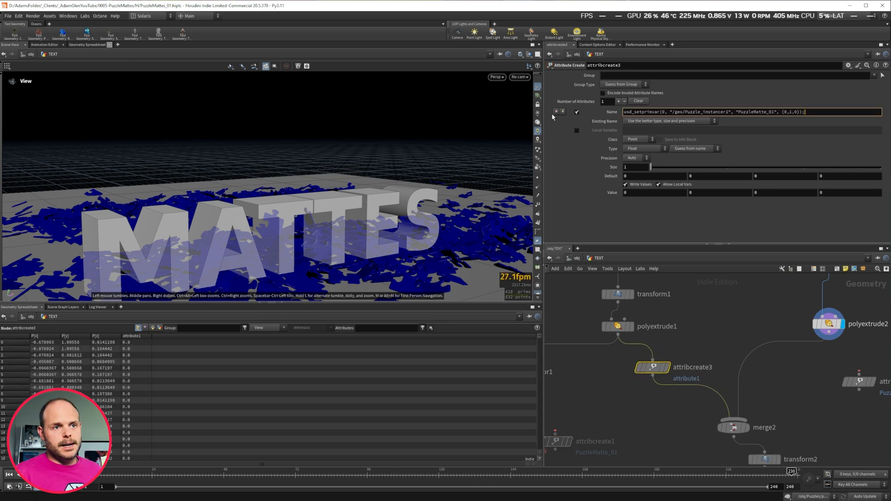
{"action": "left_click_drag", "start_coordinate": [774, 112], "coordinate": [802, 112]}
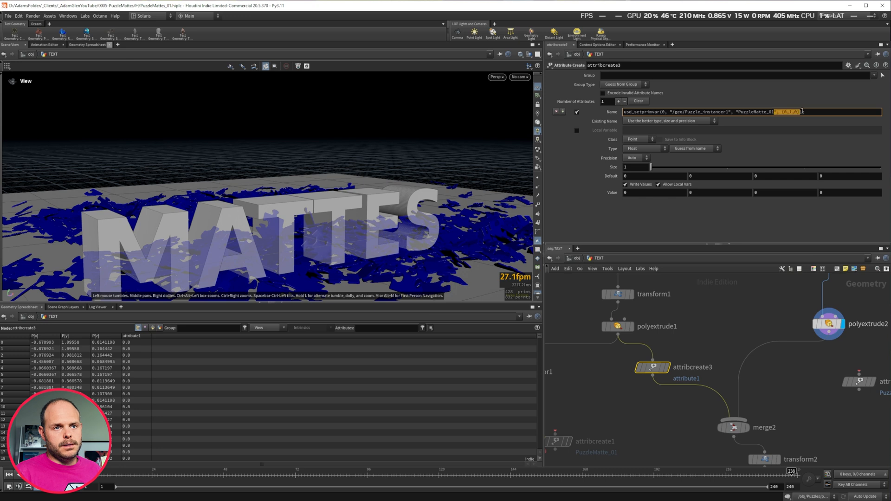
{"action": "key", "text": "BackSpace"}
{"action": "left_click_drag", "start_coordinate": [737, 112], "coordinate": [623, 112]}
{"action": "key", "text": "BackSpace"}
{"action": "key", "text": "Return"}
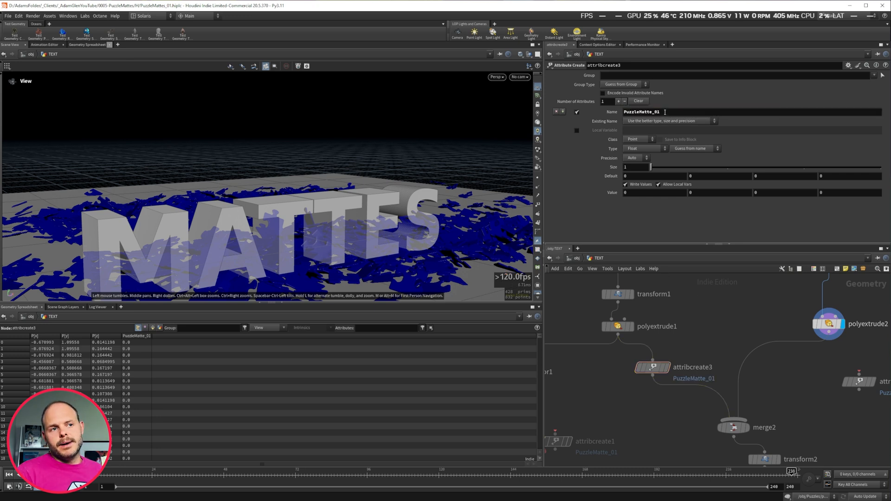
{"action": "left_click", "coordinate": [664, 111]}
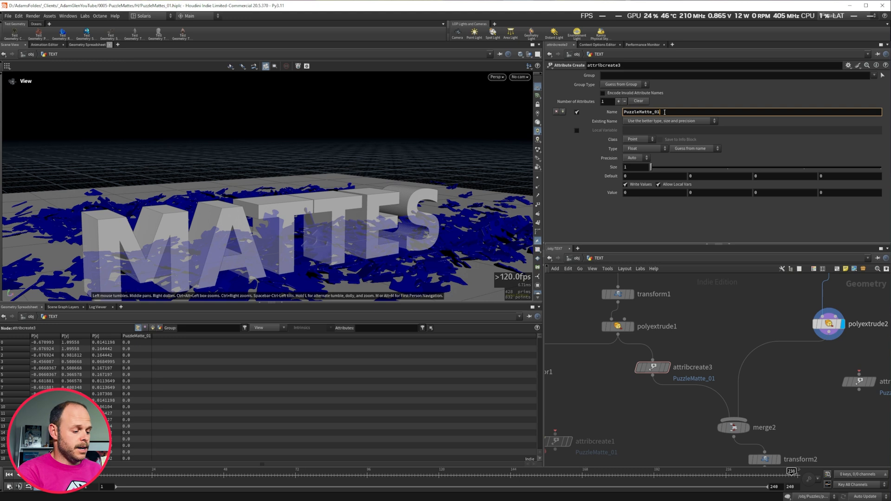
{"action": "key", "text": "Return"}
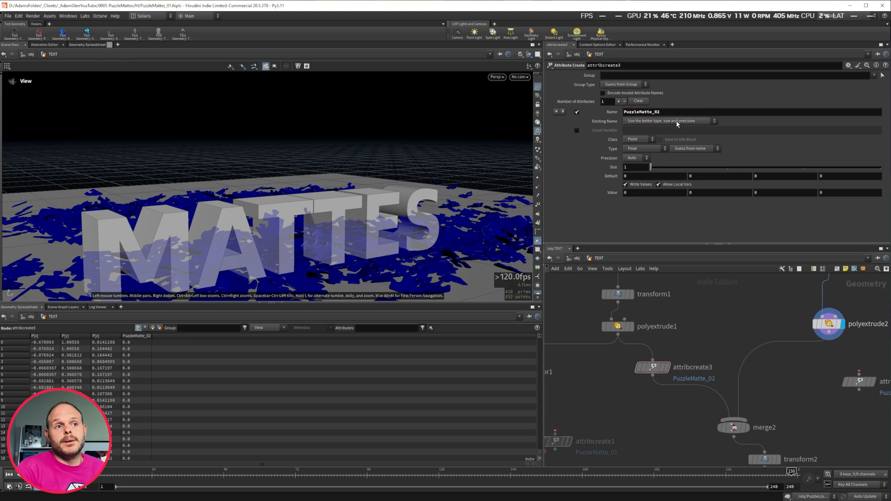
{"action": "left_click", "coordinate": [664, 112]}
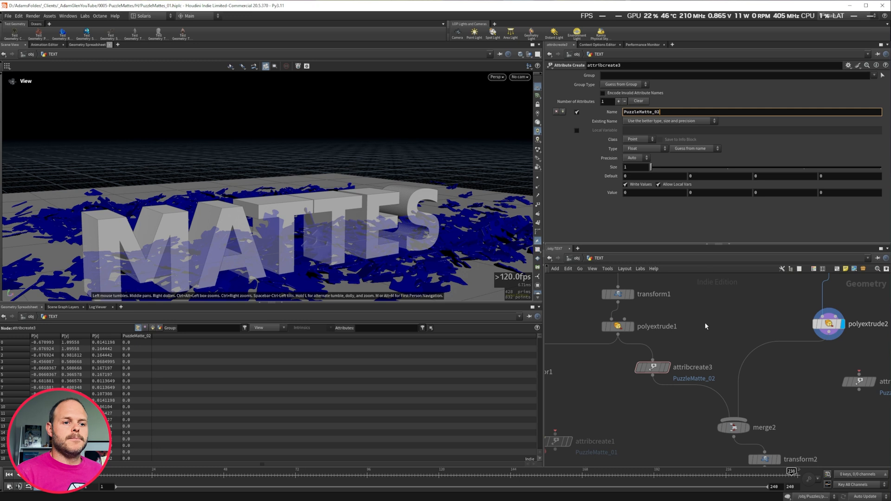
Set the PuzzleMatte_02 attribute's type info to Color.
{"action": "left_click_drag", "start_coordinate": [655, 369], "coordinate": [643, 370]}
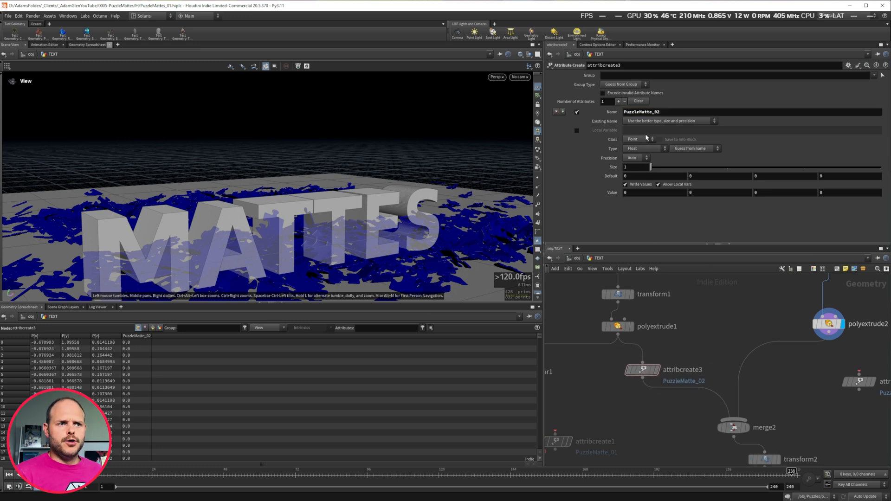
{"action": "left_click", "coordinate": [688, 149]}
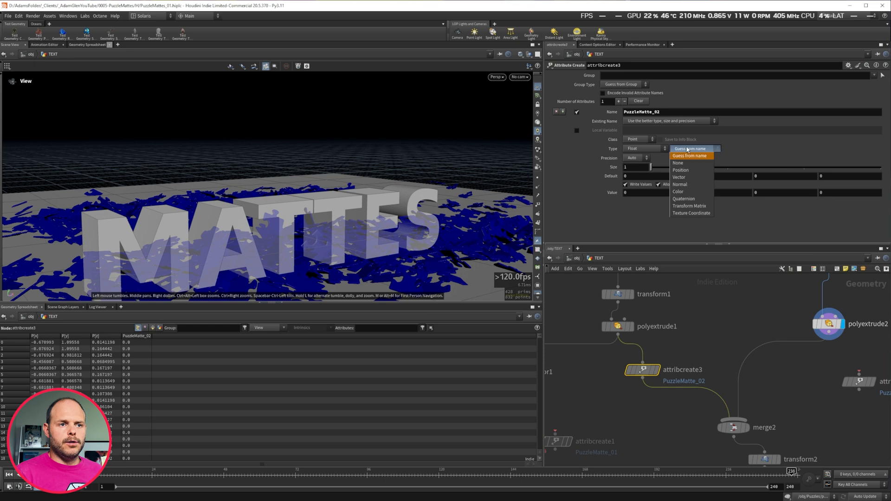
{"action": "left_click", "coordinate": [684, 192]}
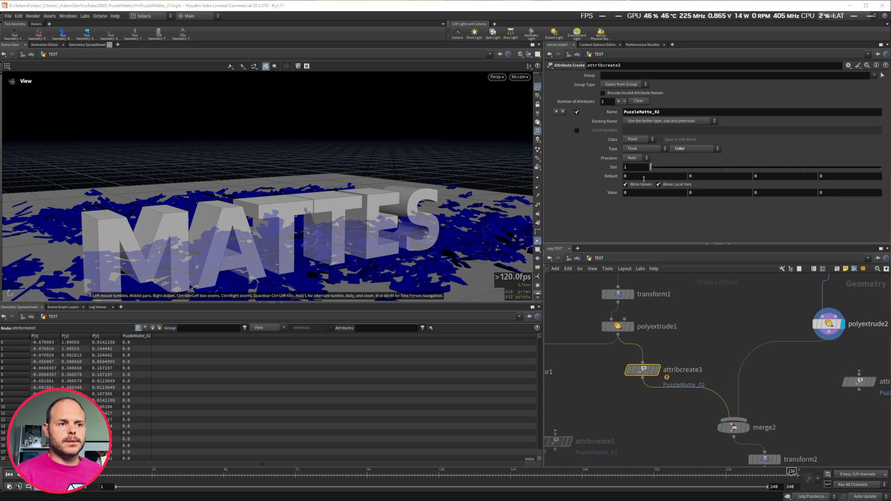
Match the first node's settings by giving PuzzleMatte_02 a value of 1 and a size of 3.
{"action": "left_click", "coordinate": [562, 440]}
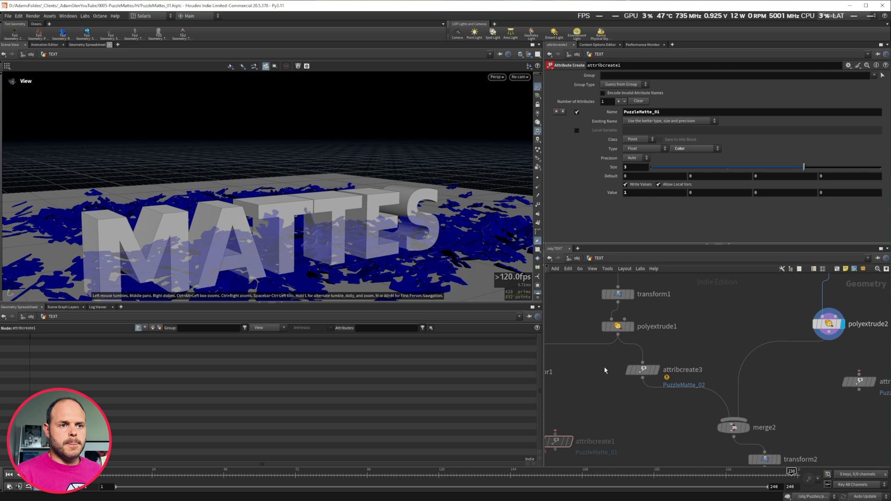
{"action": "left_click", "coordinate": [641, 370]}
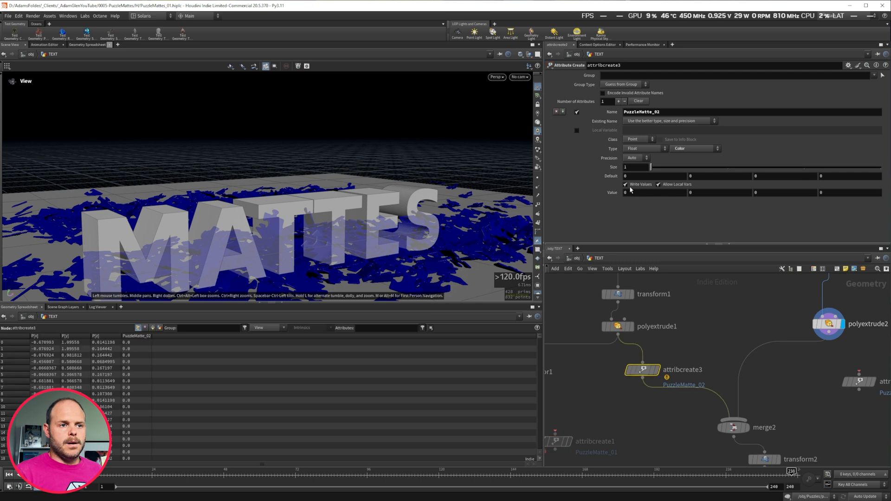
{"action": "left_click_drag", "start_coordinate": [616, 193], "coordinate": [575, 190]}
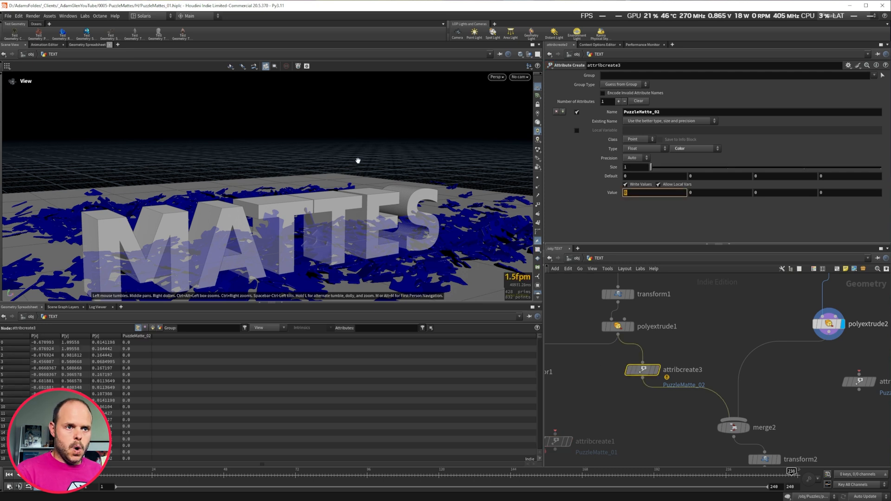
{"action": "key", "text": "Return"}
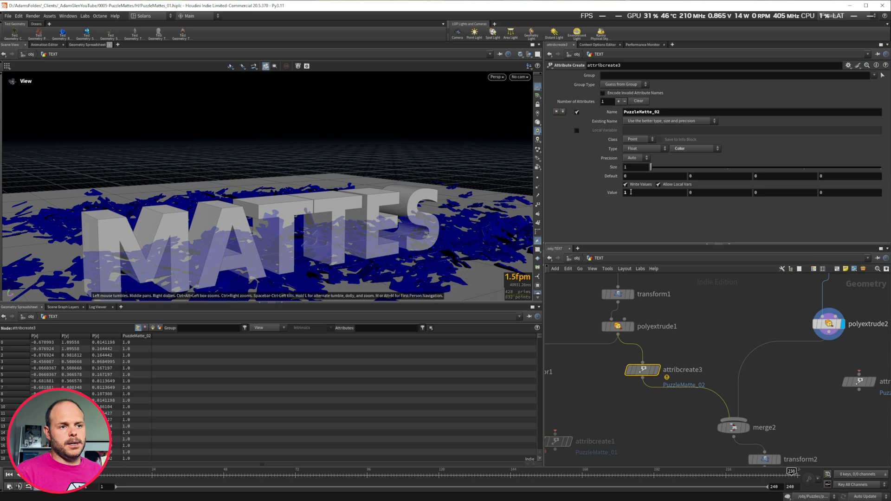
{"action": "left_click", "coordinate": [657, 370]}
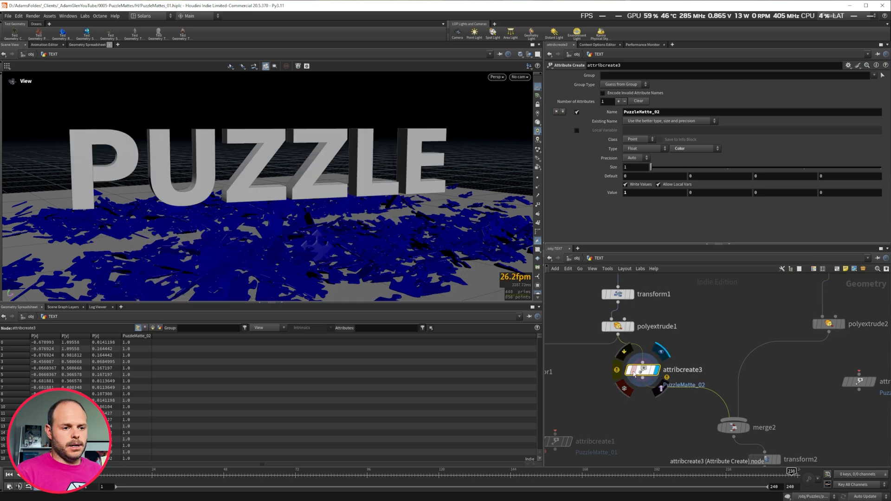
{"action": "left_click", "coordinate": [621, 372]}
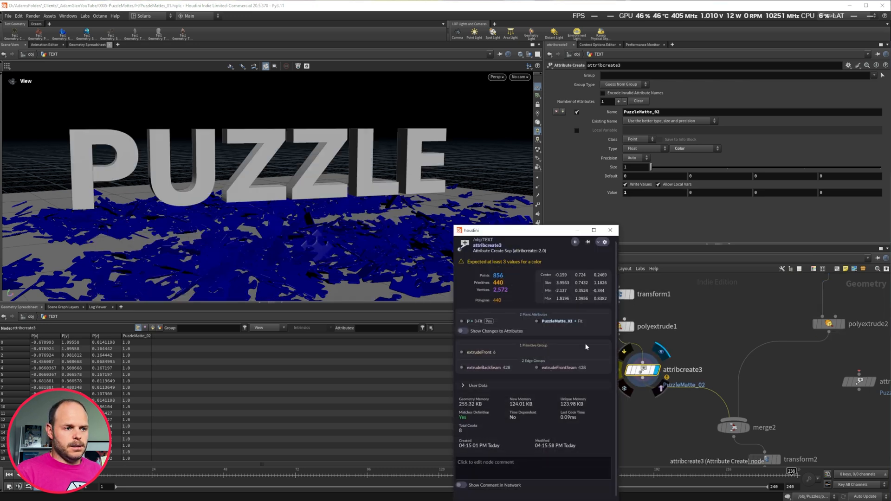
{"action": "left_click_drag", "start_coordinate": [650, 167], "coordinate": [795, 167]}
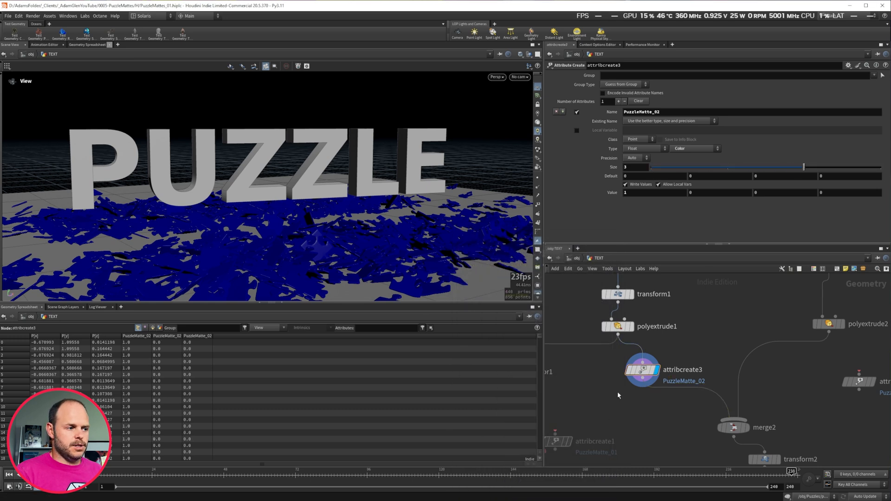
Copy the attribute node onto the polyextrude2 branch and set its PuzzleMatte_02 value to 0, 1, 0.
{"action": "left_click", "coordinate": [143, 342]}
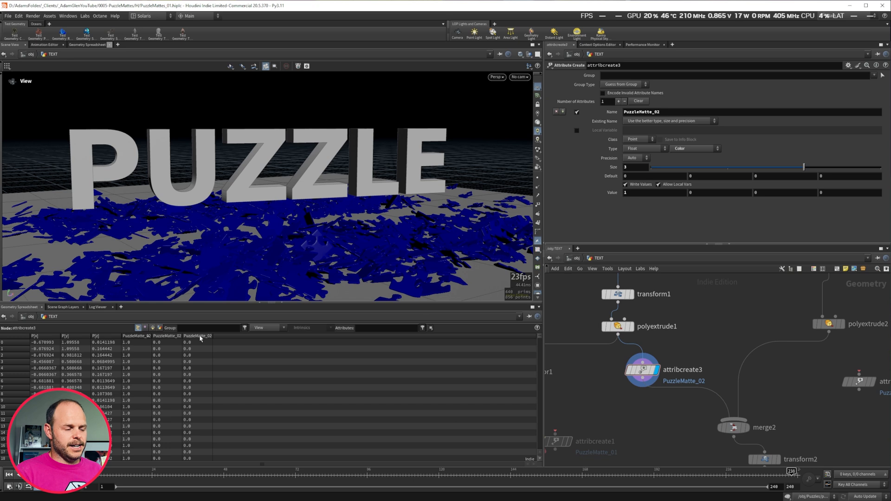
{"action": "left_click", "coordinate": [644, 374]}
{"action": "left_click_drag", "start_coordinate": [645, 374], "coordinate": [750, 370], "text": "alt"}
{"action": "left_click_drag", "start_coordinate": [649, 192], "coordinate": [522, 173]}
{"action": "type", "text": "0"}
{"action": "key", "text": "Tab"}
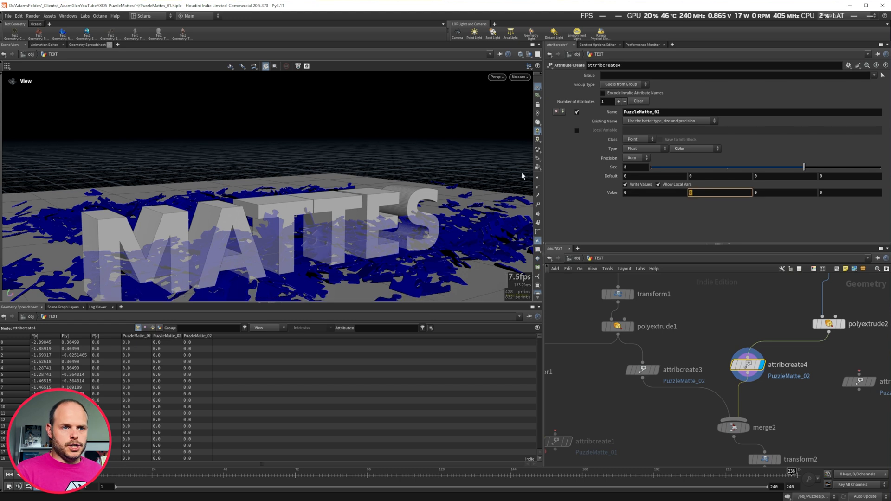
{"action": "type", "text": "1"}
Display the merge node and scroll the spreadsheet to check the PuzzleMatte_02 values on both words.
{"action": "left_click_drag", "start_coordinate": [747, 365], "coordinate": [758, 374]}
{"action": "left_click", "coordinate": [745, 422]}
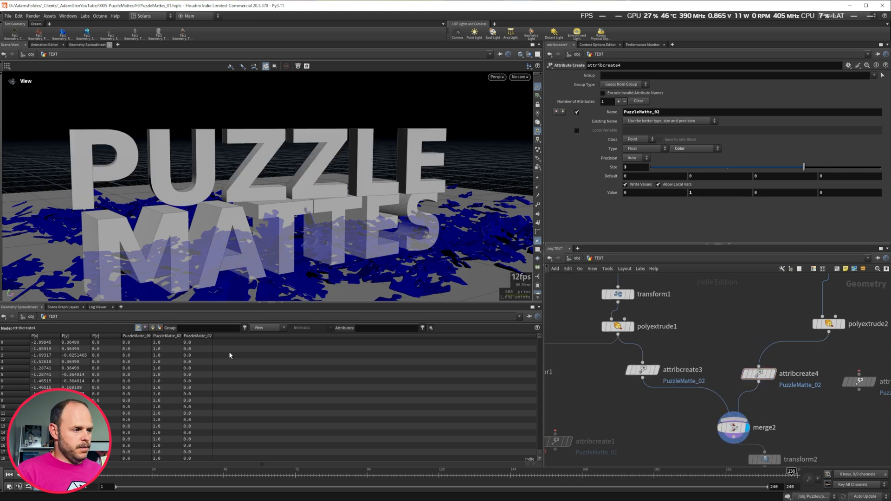
{"action": "scroll", "coordinate": [137, 353], "scroll_direction": "down", "scroll_amount": 5}
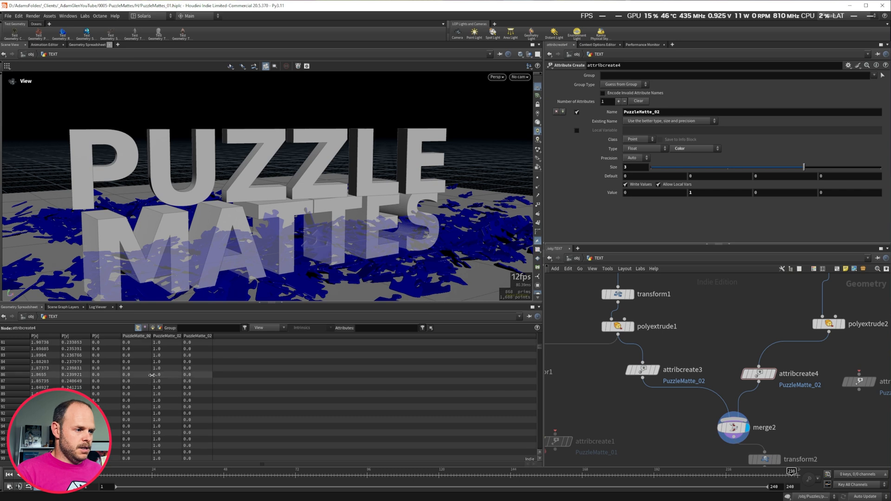
{"action": "scroll", "coordinate": [144, 391], "scroll_direction": "down", "scroll_amount": 5}
{"action": "scroll", "coordinate": [144, 388], "scroll_direction": "down", "scroll_amount": 3}
{"action": "left_click", "coordinate": [136, 336]}
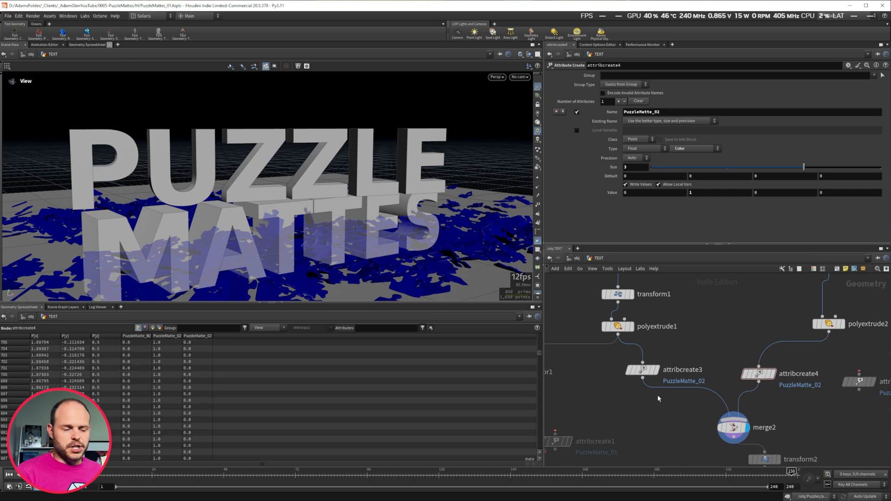
Return to the Solaris stage network and start a Karma render in the viewport.
{"action": "left_click_drag", "start_coordinate": [760, 375], "coordinate": [778, 373]}
{"action": "double_click", "coordinate": [667, 112]}
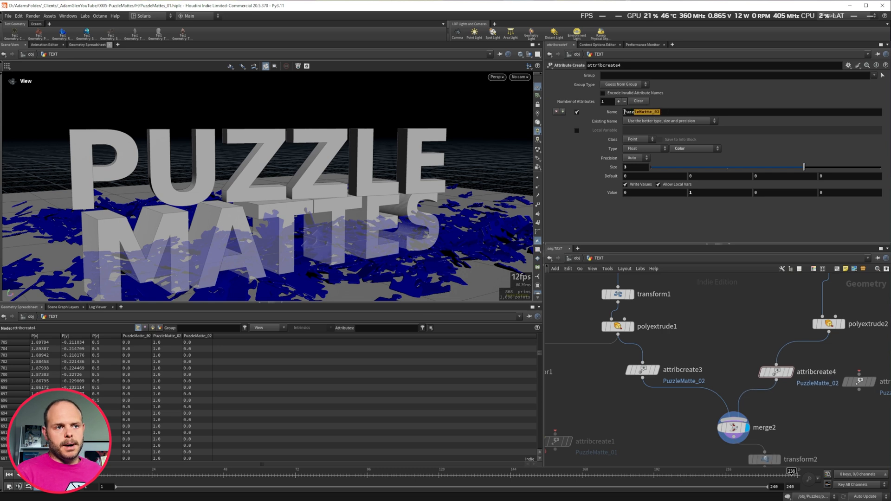
{"action": "left_click", "coordinate": [731, 325]}
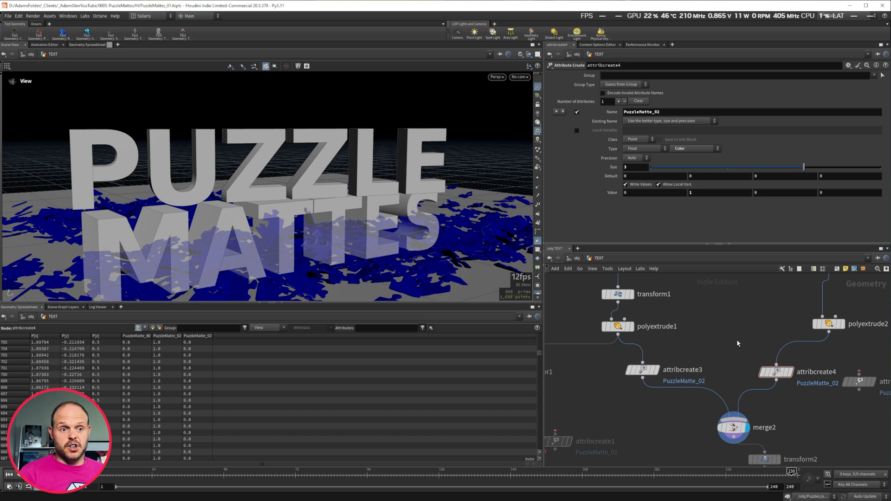
{"action": "key", "text": "n"}
{"action": "left_click", "coordinate": [748, 332]}
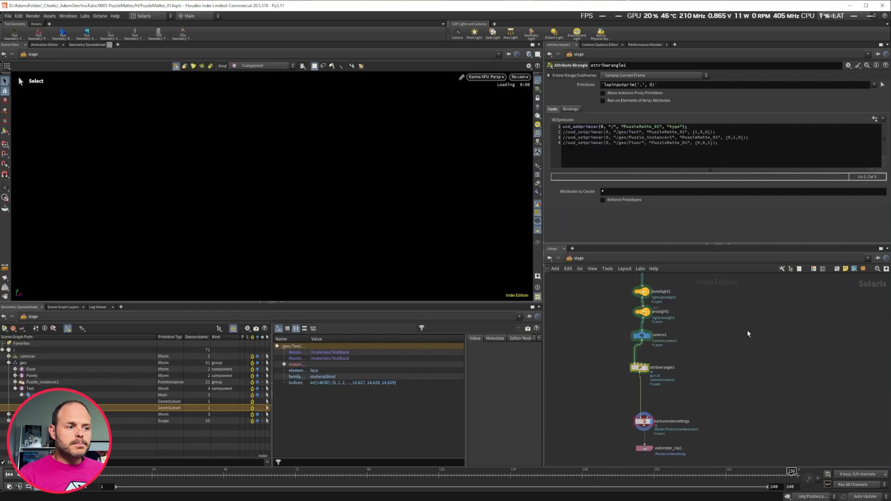
{"action": "middle_click_drag", "start_coordinate": [711, 323], "coordinate": [723, 422]}
{"action": "middle_click_drag", "start_coordinate": [693, 352], "coordinate": [698, 419]}
{"action": "left_click_drag", "start_coordinate": [636, 318], "coordinate": [675, 327]}
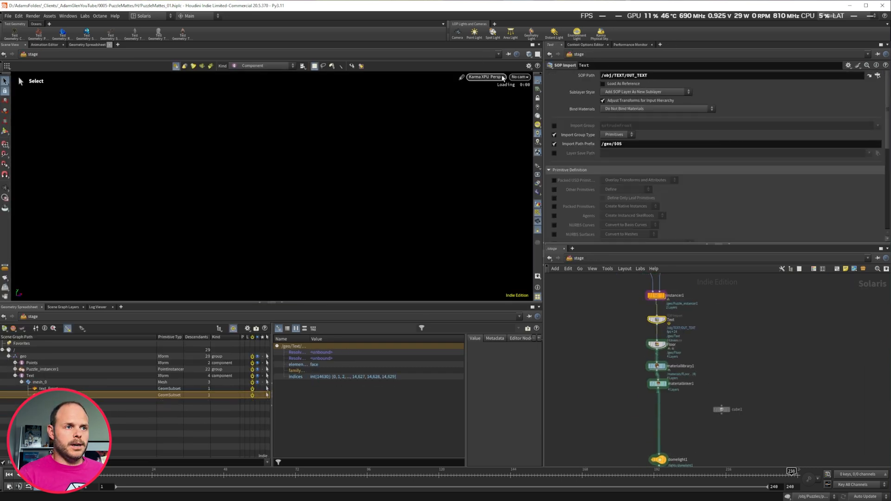
{"action": "left_click", "coordinate": [487, 77]}
{"action": "left_click", "coordinate": [492, 163]}
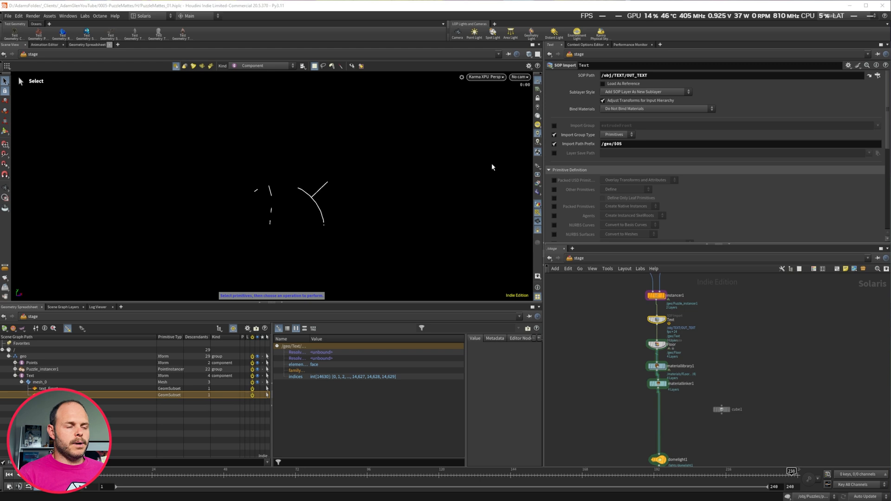
{"action": "left_click", "coordinate": [538, 184]}
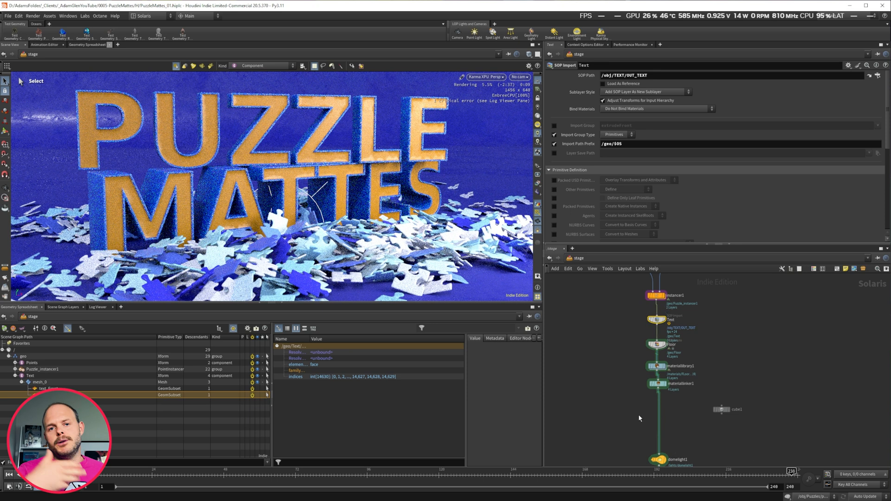
Duplicate the usd_addprimvar line in attribwrangle1 and change the copy to PuzzleMatte_02.
{"action": "middle_click_drag", "start_coordinate": [615, 438], "coordinate": [629, 303]}
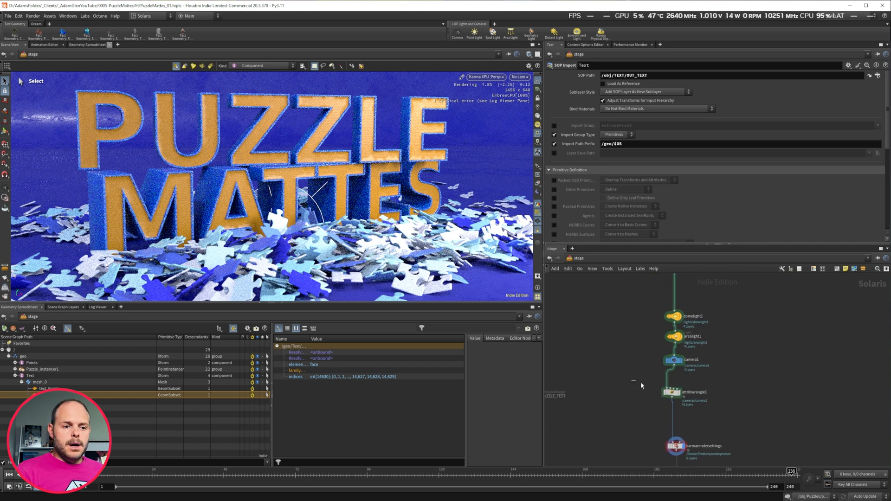
{"action": "left_click", "coordinate": [671, 393]}
{"action": "left_click", "coordinate": [702, 127]}
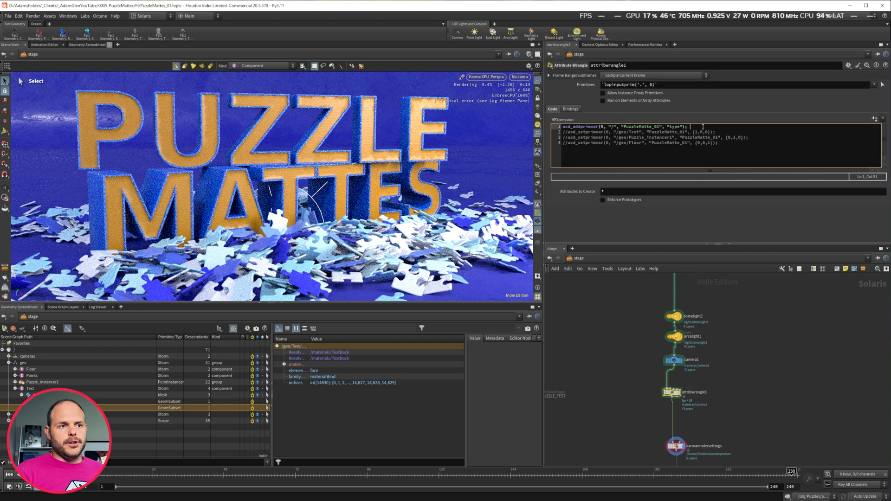
{"action": "left_click_drag", "start_coordinate": [687, 126], "coordinate": [561, 127]}
{"action": "key", "text": "ctrl+c"}
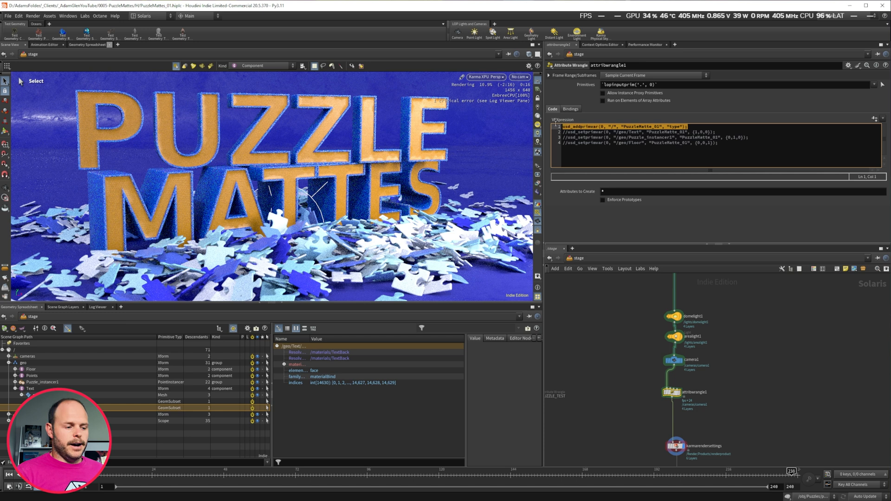
{"action": "left_click", "coordinate": [690, 126]}
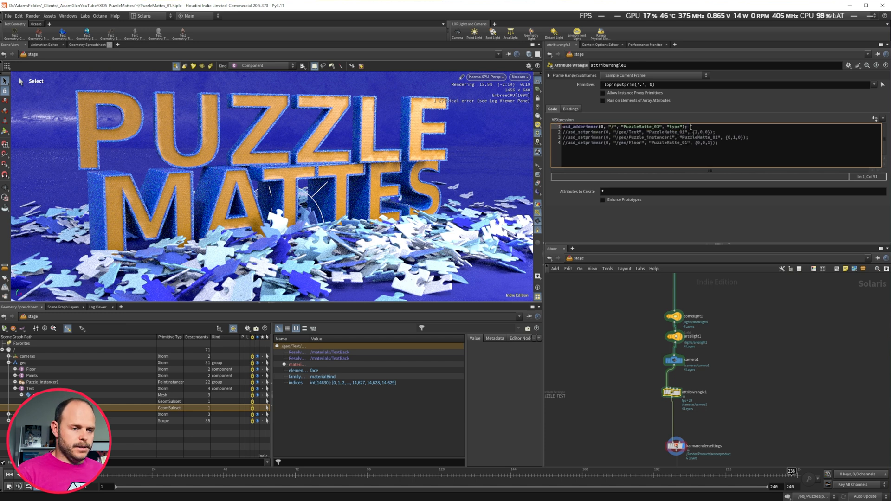
{"action": "key", "text": "Return"}
{"action": "key", "text": "ctrl+v"}
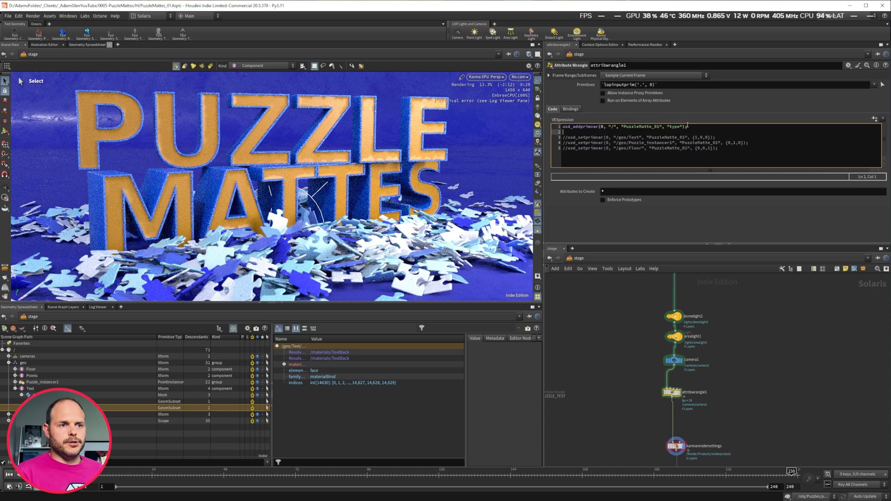
{"action": "left_click", "coordinate": [659, 132]}
{"action": "key", "text": "BackSpace"}
{"action": "type", "text": "2"}
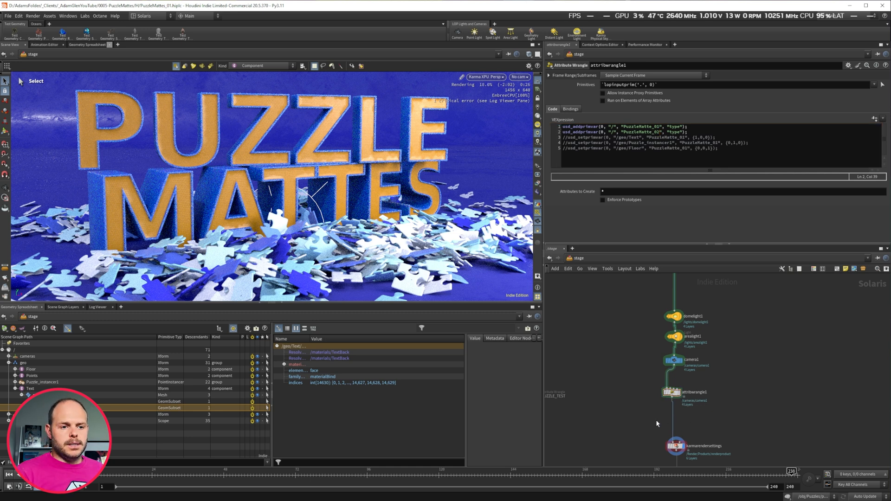
Inspect the extra render vars in the Karma render settings.
{"action": "middle_click_drag", "start_coordinate": [644, 419], "coordinate": [640, 354]}
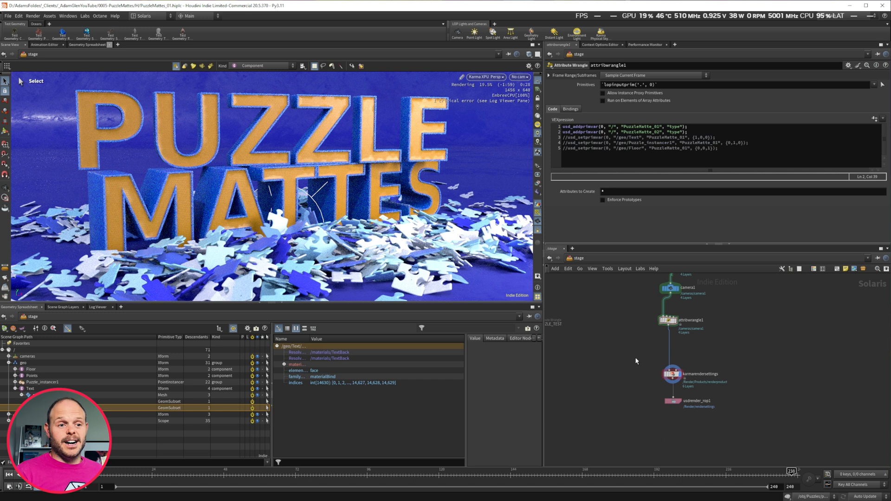
{"action": "left_click", "coordinate": [672, 373]}
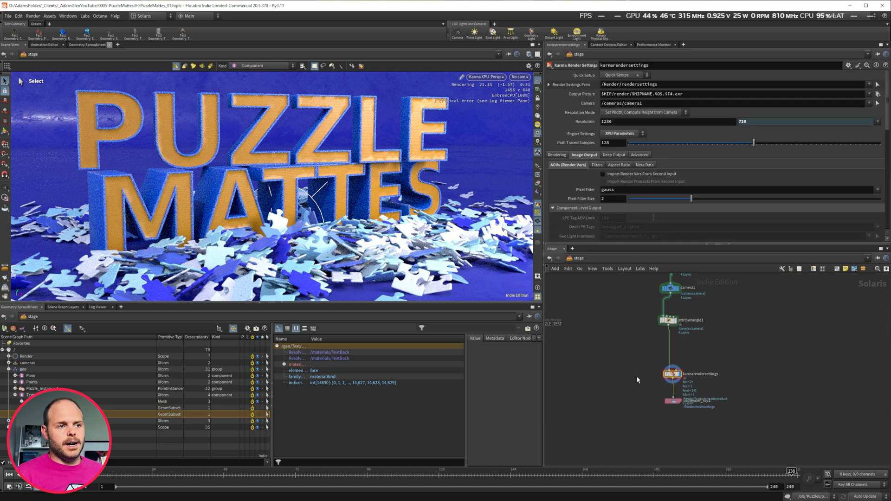
{"action": "scroll", "coordinate": [616, 171], "scroll_direction": "down", "scroll_amount": 6}
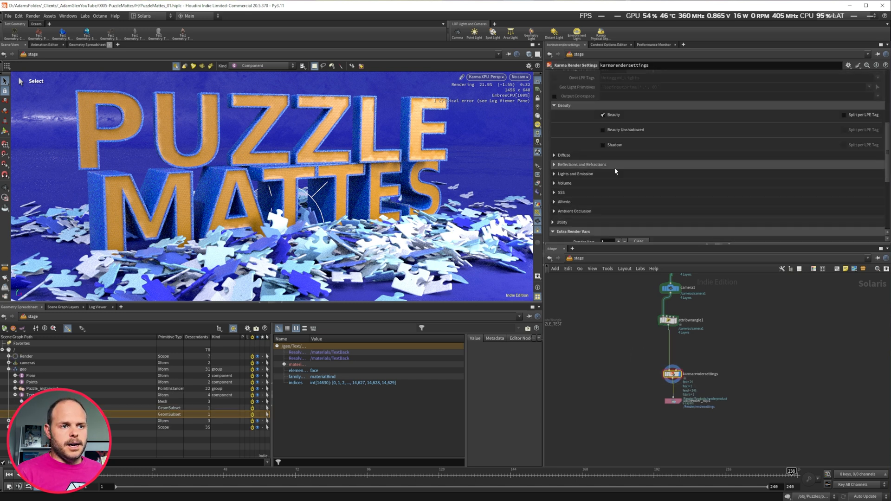
{"action": "scroll", "coordinate": [615, 172], "scroll_direction": "down", "scroll_amount": 3}
Uncomment the usd_setprimvar lines in the attribute wrangle.
{"action": "left_click", "coordinate": [668, 320]}
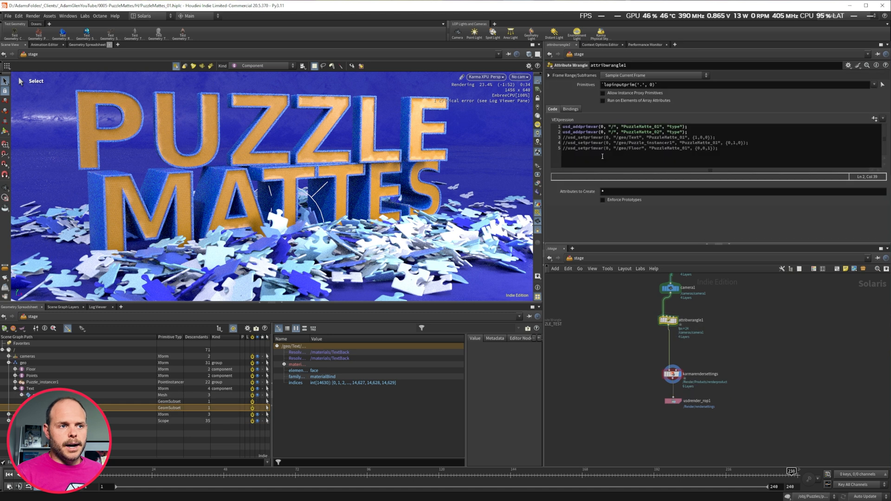
{"action": "left_click", "coordinate": [559, 137]}
{"action": "key", "text": "BackSpace"}
{"action": "left_click_drag", "start_coordinate": [569, 143], "coordinate": [563, 148]}
{"action": "key", "text": "BackSpace"}
{"action": "key", "text": "BackSpace"}
Select the Karma render settings and display the PuzzleMatte_01 render var in the viewport.
{"action": "left_click", "coordinate": [622, 354]}
{"action": "left_click_drag", "start_coordinate": [632, 361], "coordinate": [688, 388]}
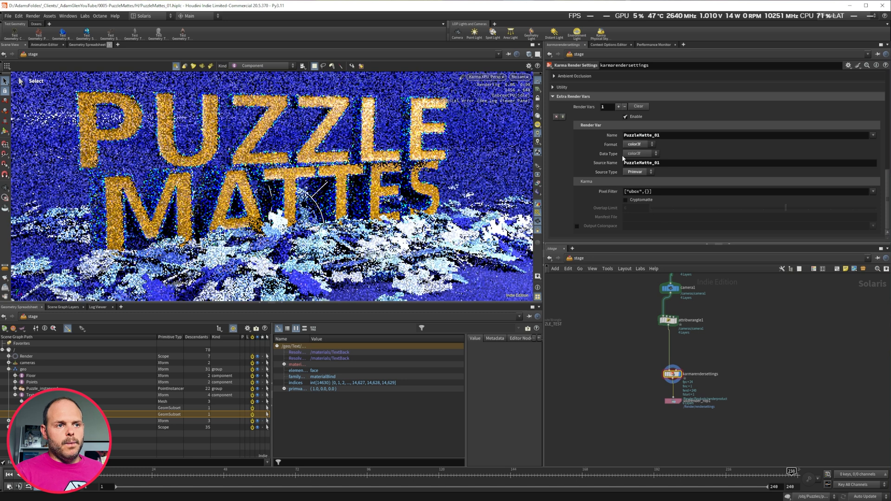
{"action": "left_click", "coordinate": [538, 184]}
{"action": "left_click", "coordinate": [557, 206]}
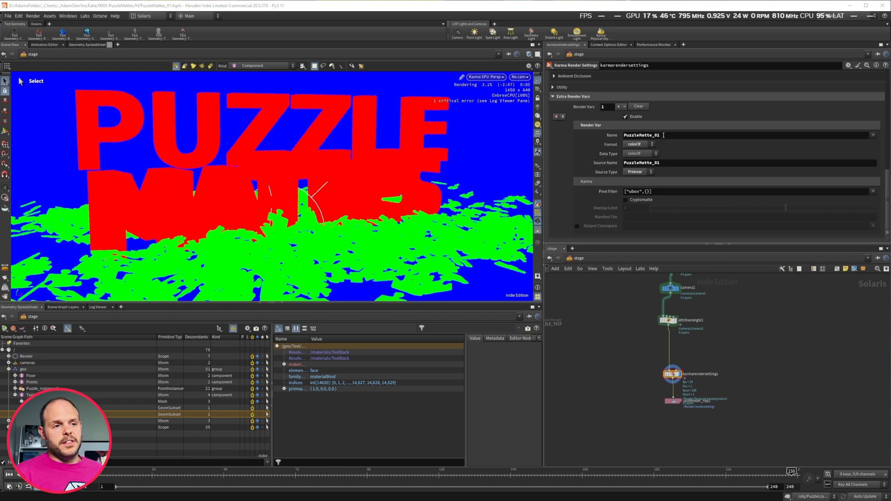
Add a second extra render var in the Karma render settings and name it PuzzMan.
{"action": "left_click", "coordinate": [620, 106]}
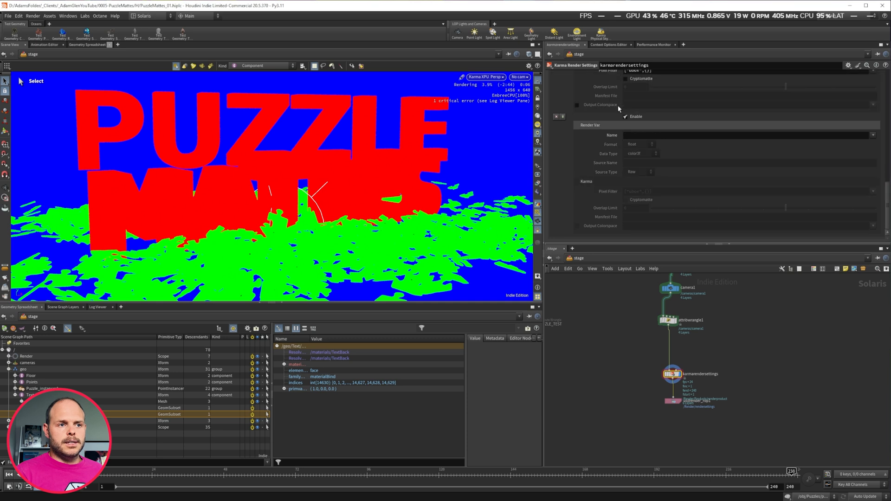
{"action": "scroll", "coordinate": [659, 134], "scroll_direction": "up", "scroll_amount": 5}
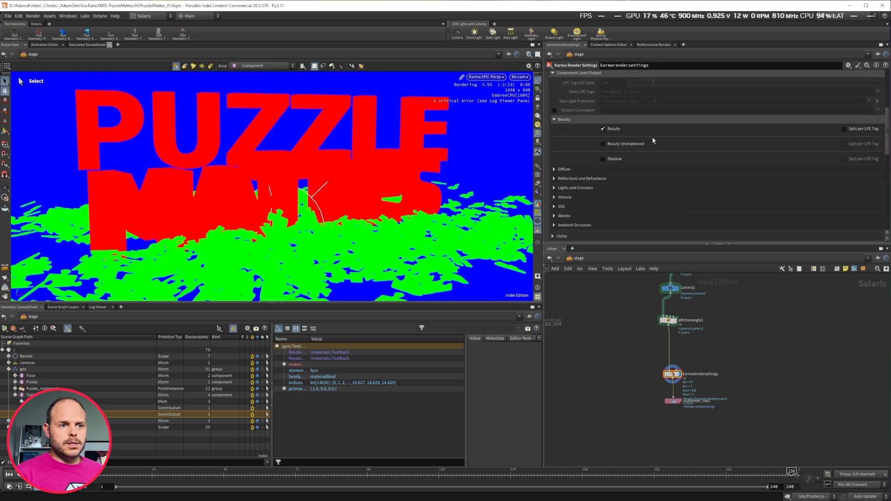
{"action": "left_click_drag", "start_coordinate": [669, 220], "coordinate": [601, 215]}
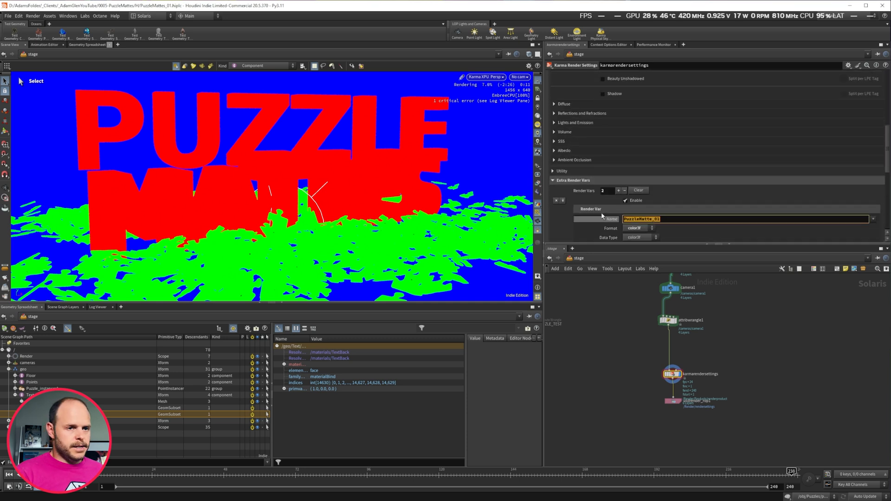
{"action": "scroll", "coordinate": [601, 212], "scroll_direction": "down", "scroll_amount": 4}
{"action": "left_click", "coordinate": [628, 213]}
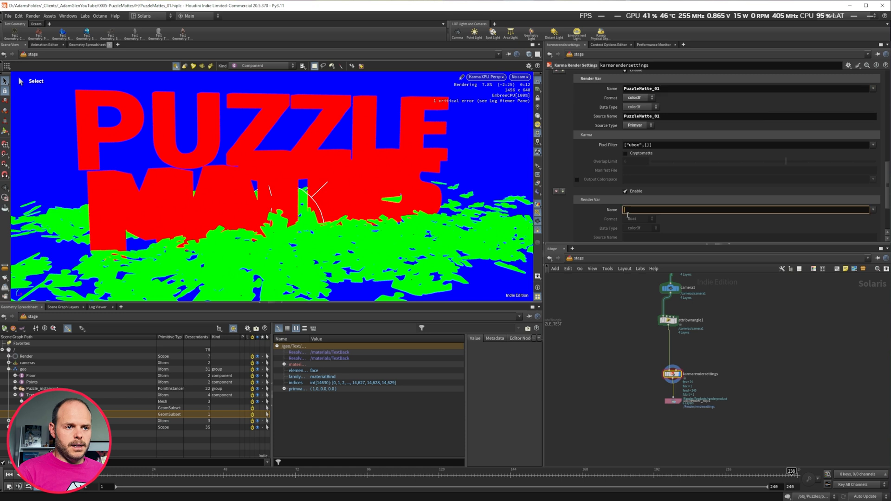
{"action": "type", "text": "Puzz"}
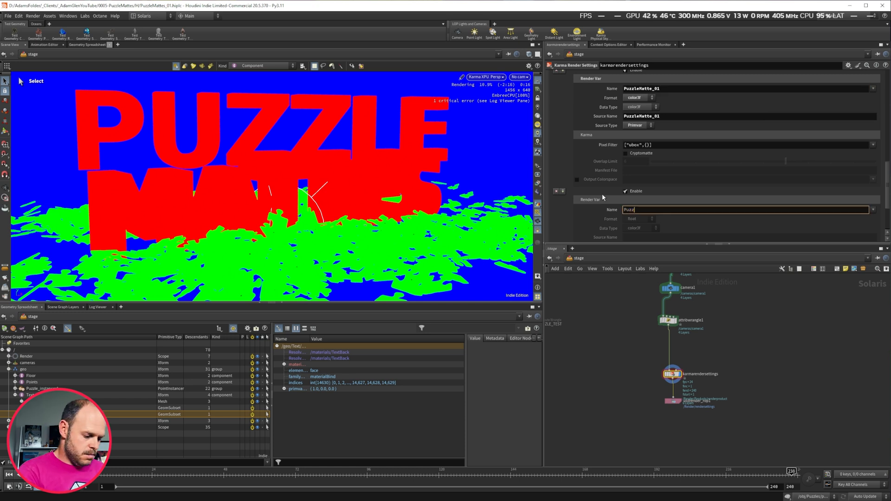
{"action": "type", "text": "Man"}
{"action": "key", "text": "Return"}
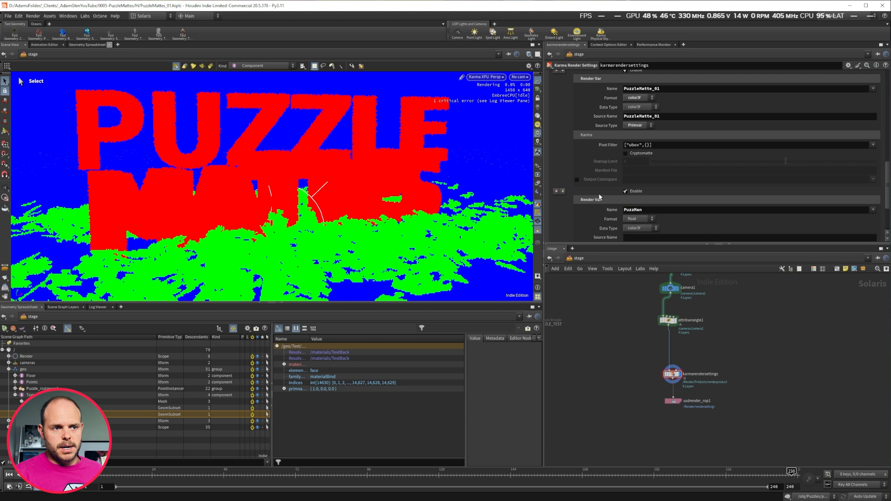
Set the PuzzMan render var's format to color3f and its source type to Primvar.
{"action": "left_click", "coordinate": [637, 219]}
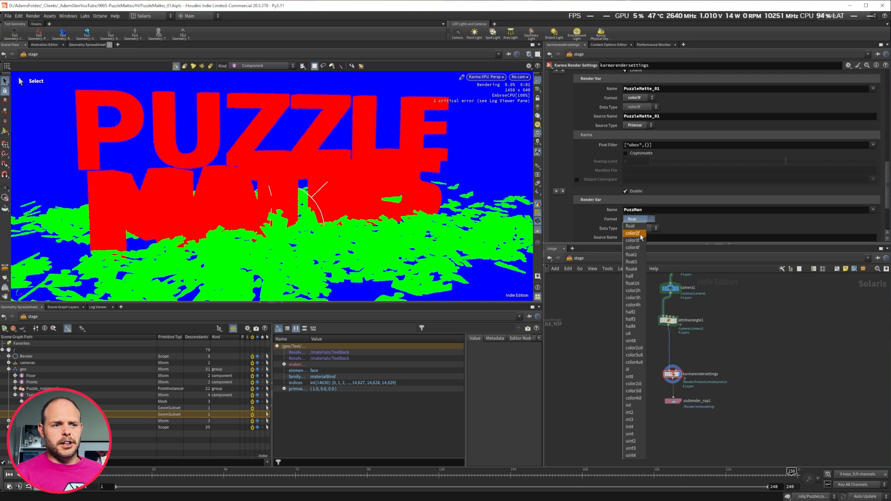
{"action": "left_click", "coordinate": [640, 234]}
{"action": "scroll", "coordinate": [640, 233], "scroll_direction": "down", "scroll_amount": 2}
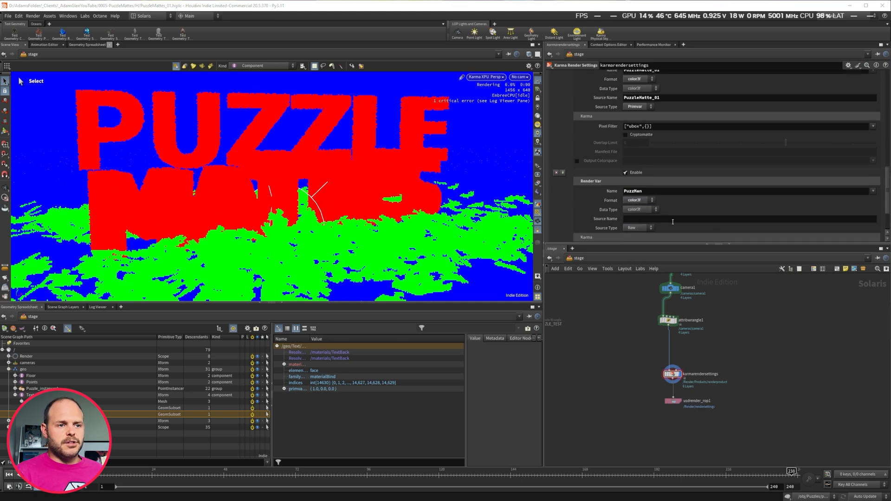
{"action": "left_click", "coordinate": [635, 219]}
{"action": "left_click", "coordinate": [633, 233]}
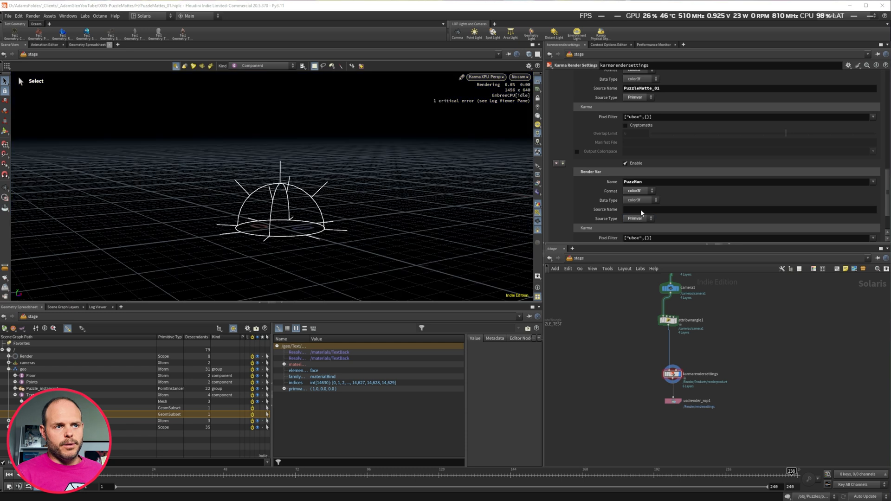
Copy PuzzleMatte_01 from the first render var's source name and set the new source name to PuzzleMatte_02.
{"action": "left_click_drag", "start_coordinate": [661, 88], "coordinate": [572, 88]}
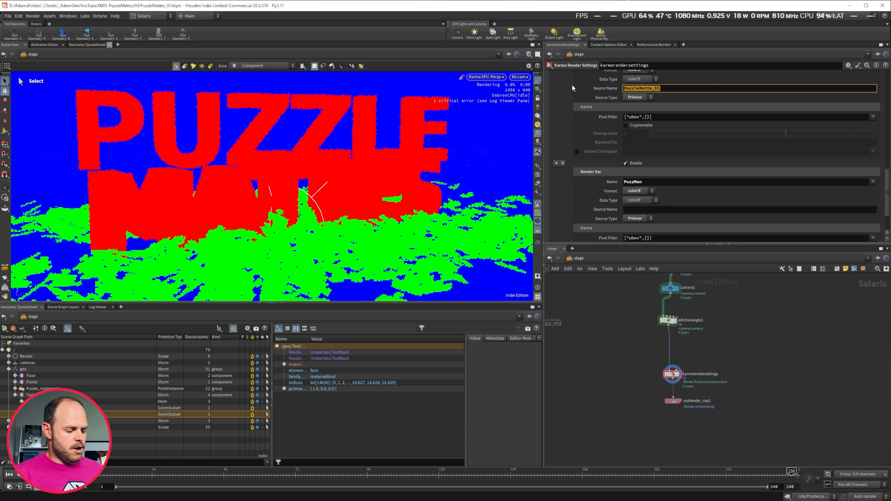
{"action": "key", "text": "ctrl+c"}
{"action": "left_click", "coordinate": [644, 210]}
{"action": "key", "text": "ctrl+v"}
{"action": "key", "text": "BackSpace"}
{"action": "type", "text": "2"}
{"action": "key", "text": "Return"}
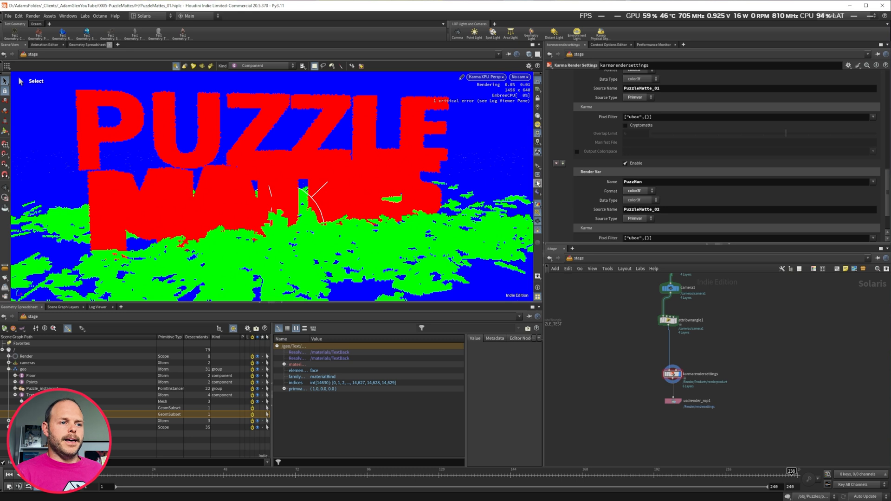
Switch the viewport render output between the render vars and beauty, ending on PuzzMan.
{"action": "left_click", "coordinate": [538, 184]}
{"action": "left_click", "coordinate": [548, 212]}
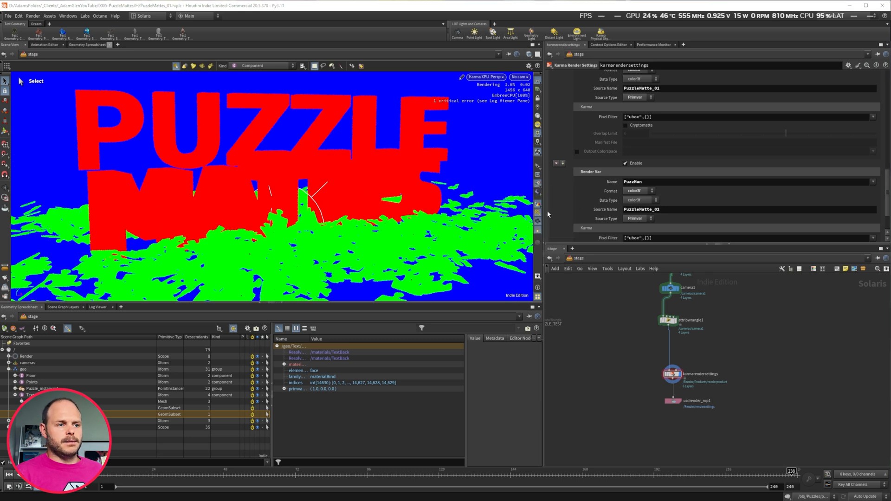
{"action": "left_click", "coordinate": [538, 185]}
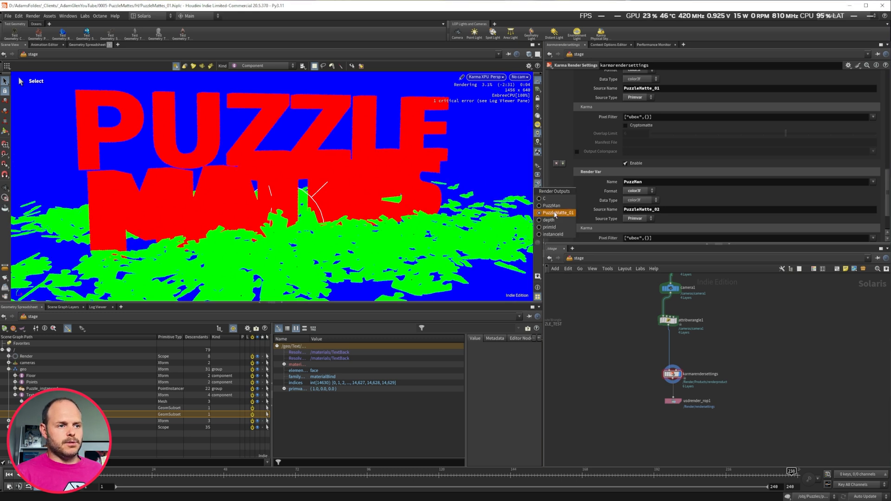
{"action": "left_click", "coordinate": [546, 198]}
{"action": "left_click", "coordinate": [538, 184]}
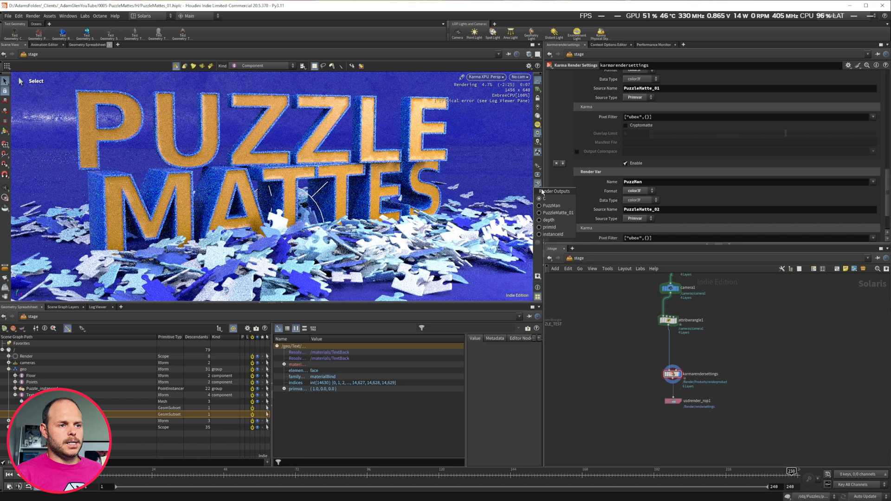
{"action": "left_click", "coordinate": [552, 205]}
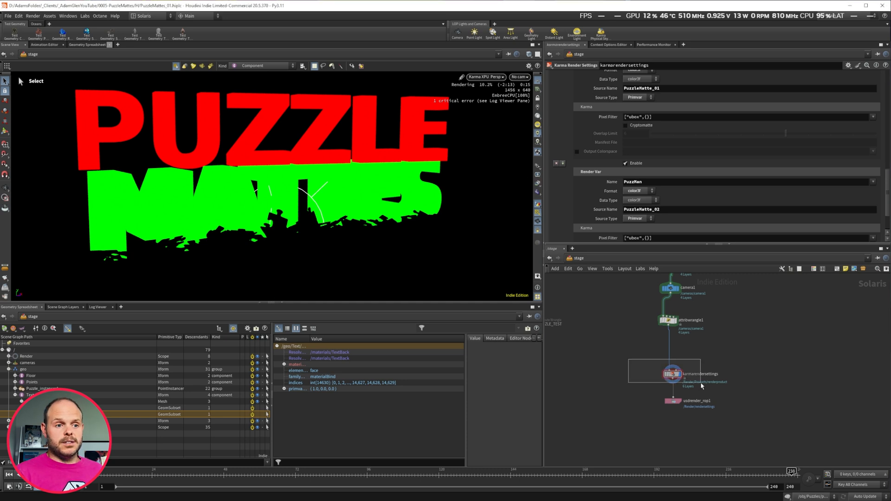
Review the output picture path and the image output settings of the Karma render settings.
{"action": "scroll", "coordinate": [580, 108], "scroll_direction": "up", "scroll_amount": 3}
{"action": "scroll", "coordinate": [580, 109], "scroll_direction": "up", "scroll_amount": 10}
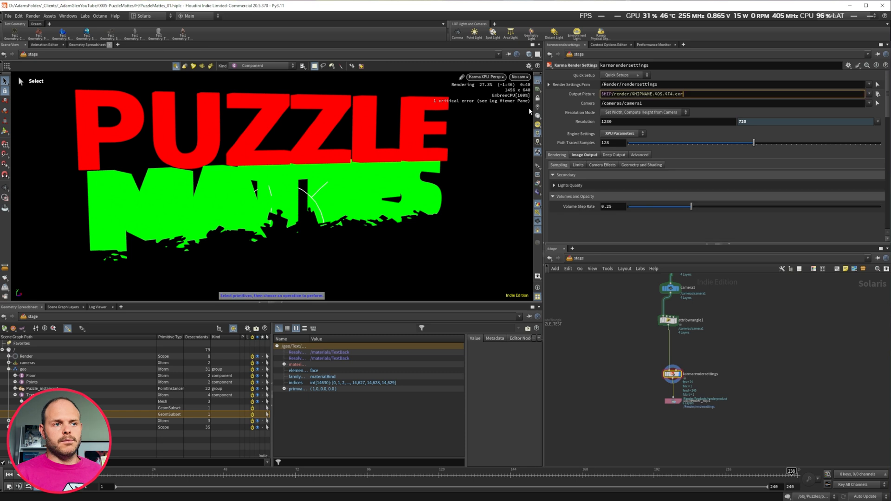
{"action": "left_click_drag", "start_coordinate": [624, 94], "coordinate": [679, 92]}
{"action": "left_click", "coordinate": [685, 91]}
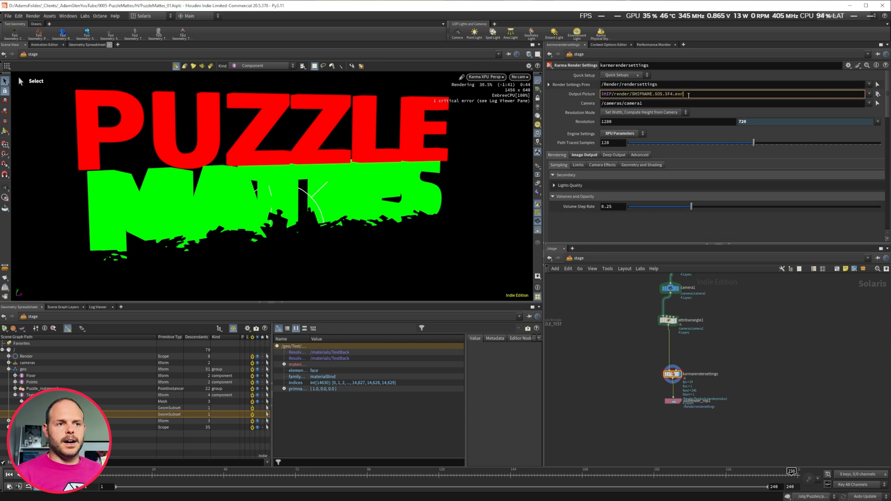
{"action": "left_click", "coordinate": [869, 94]}
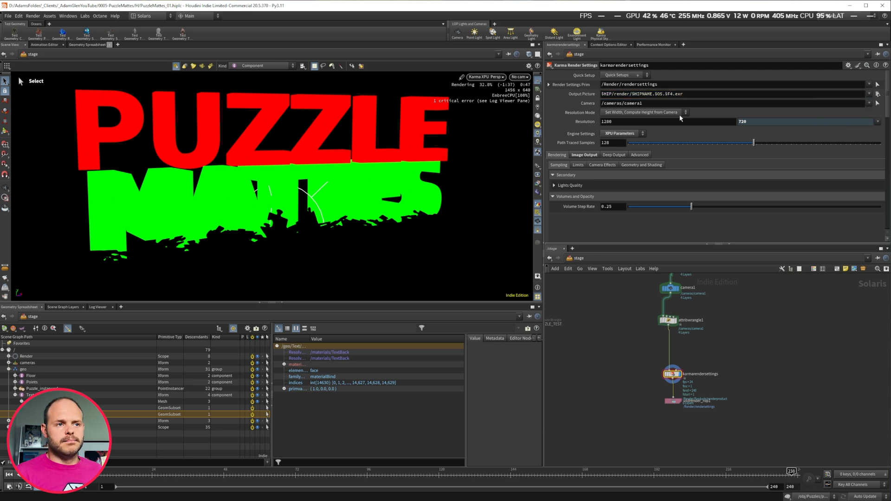
{"action": "left_click", "coordinate": [638, 156]}
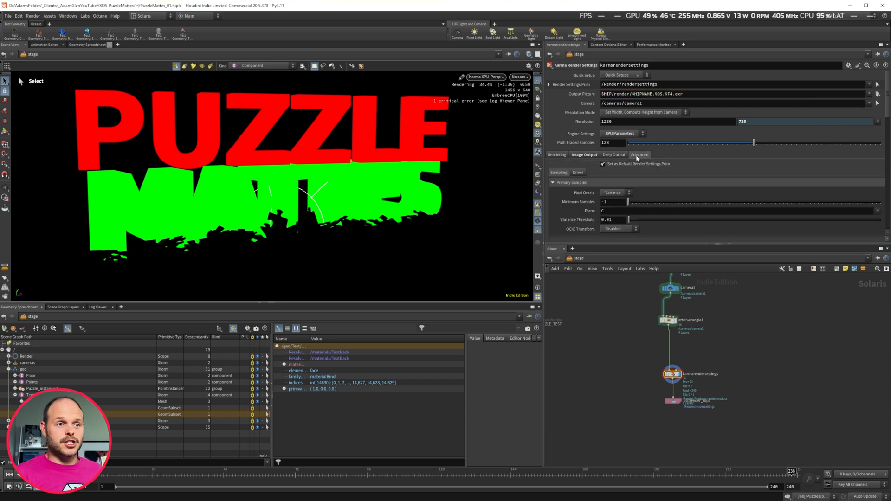
Select the usdrender_rop1 node and compare the PuzzleMatte_01 and PuzzMan outputs in the viewport.
{"action": "left_click", "coordinate": [673, 401]}
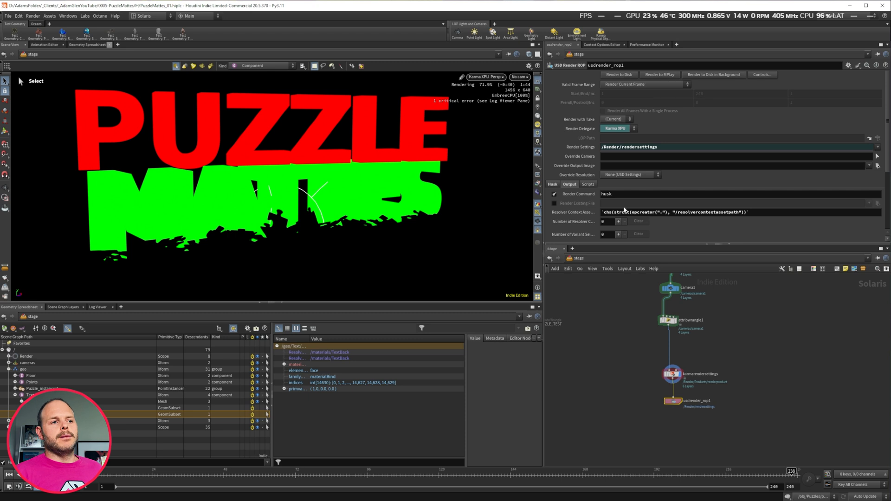
{"action": "left_click", "coordinate": [537, 184]}
{"action": "left_click", "coordinate": [557, 213]}
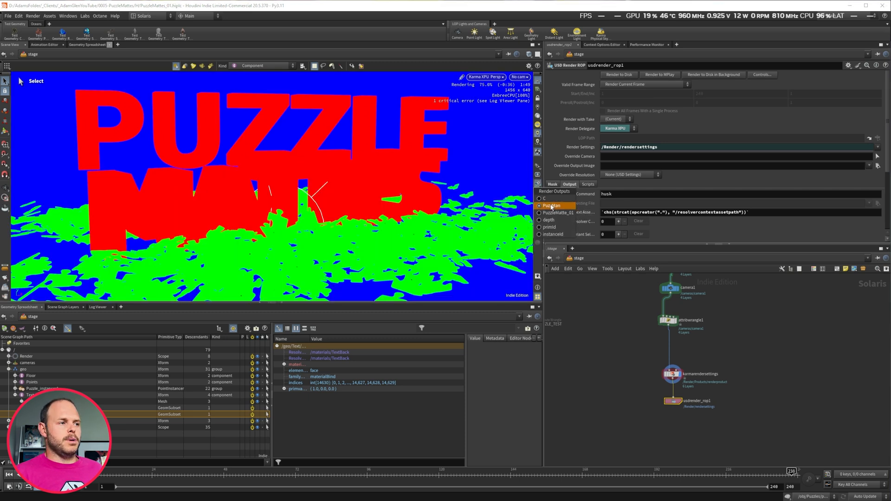
{"action": "left_click", "coordinate": [552, 206]}
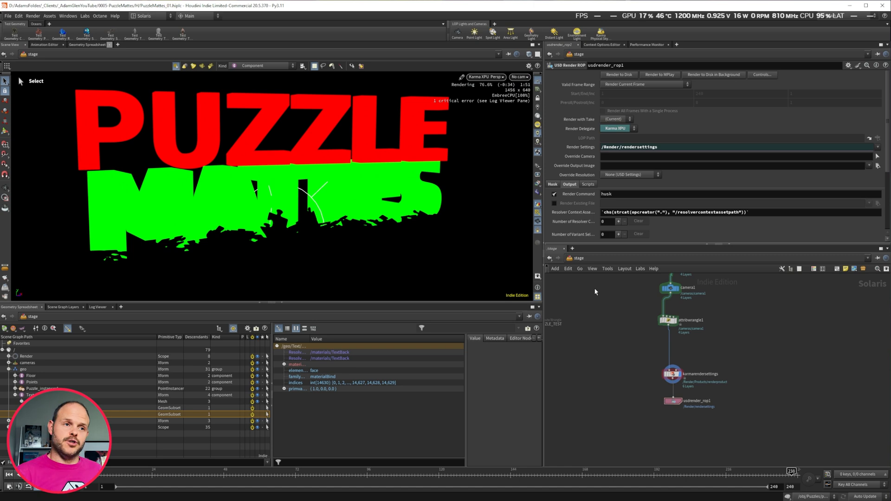